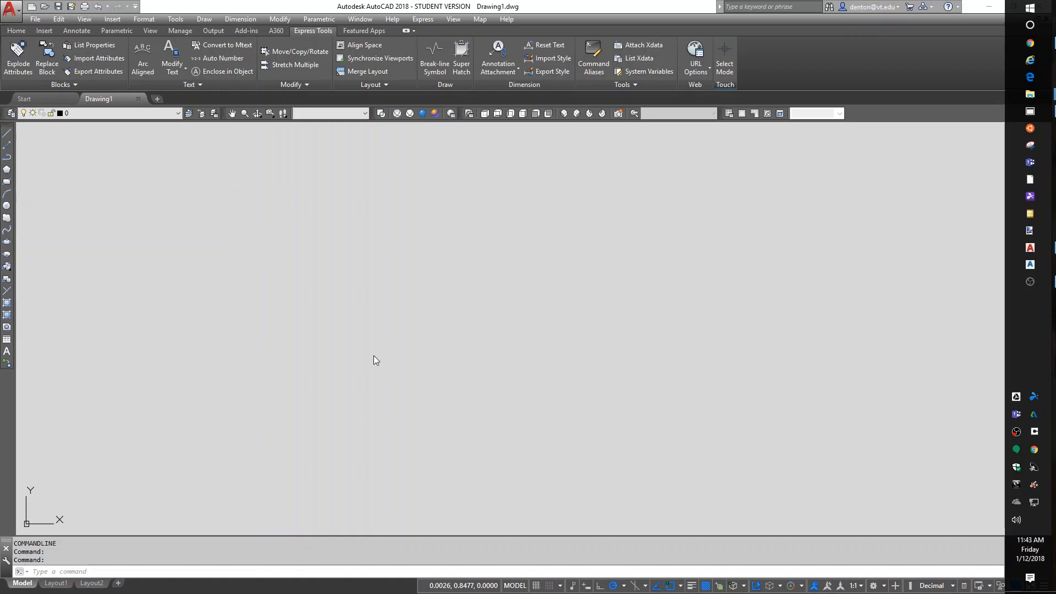
Open DesignCenter and display the blocks stored in block examples.dwg in the VT Cadd Tools folder.
click(448, 356)
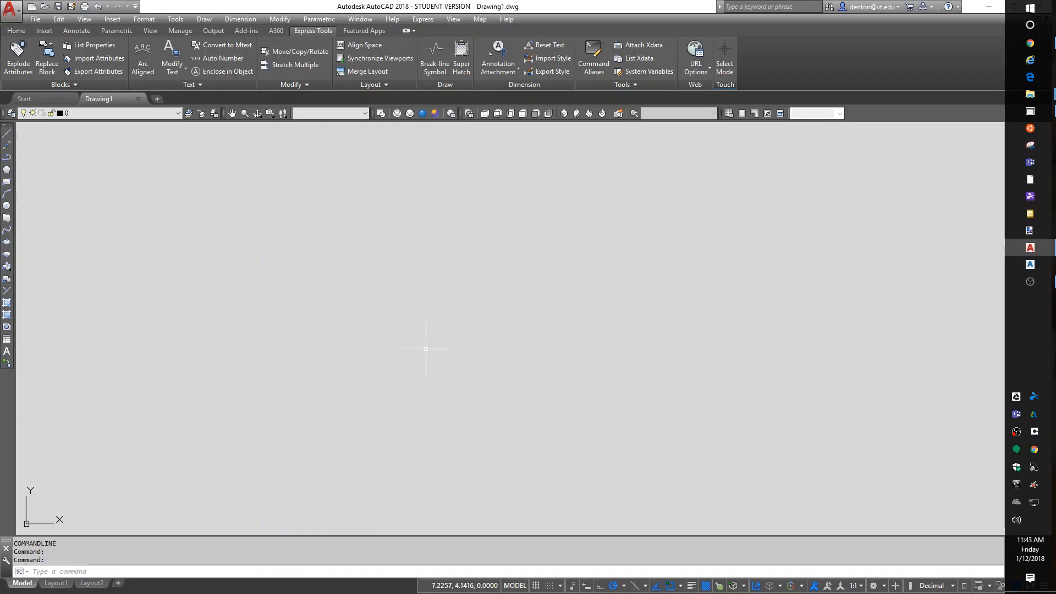
key(ctrl+2)
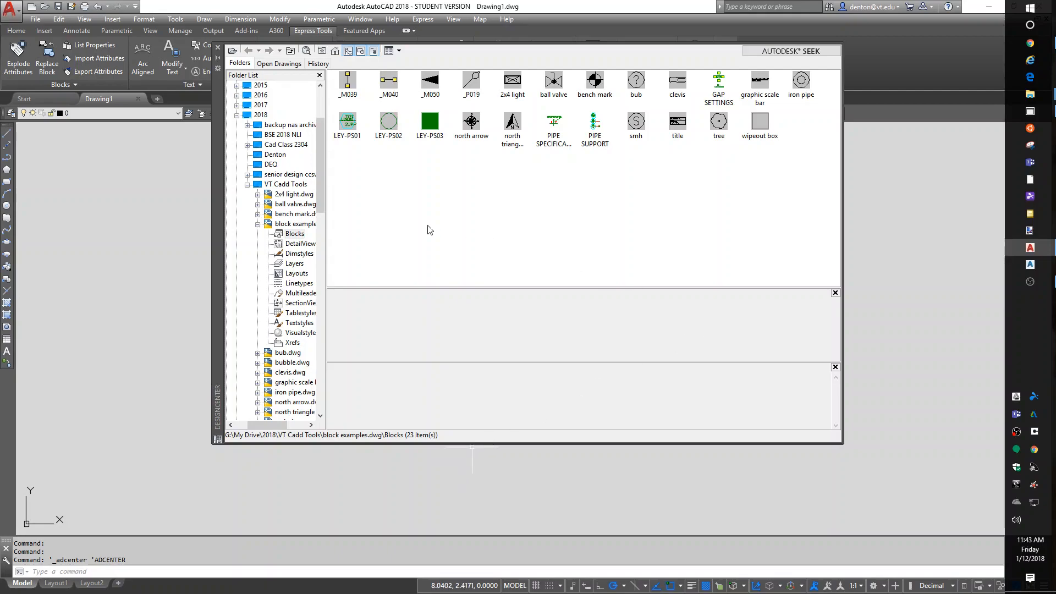
click(289, 224)
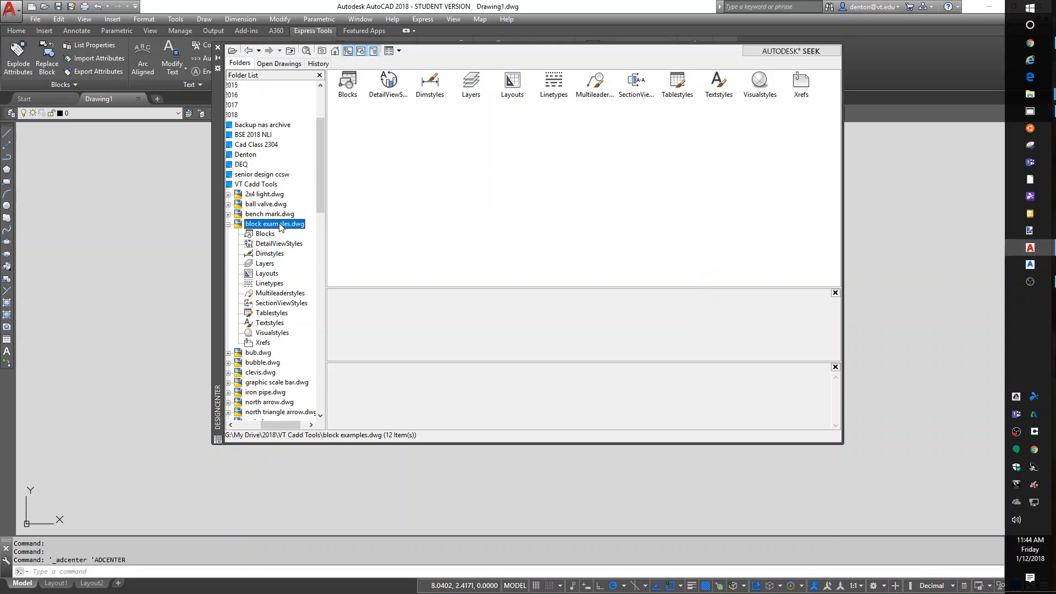
click(259, 425)
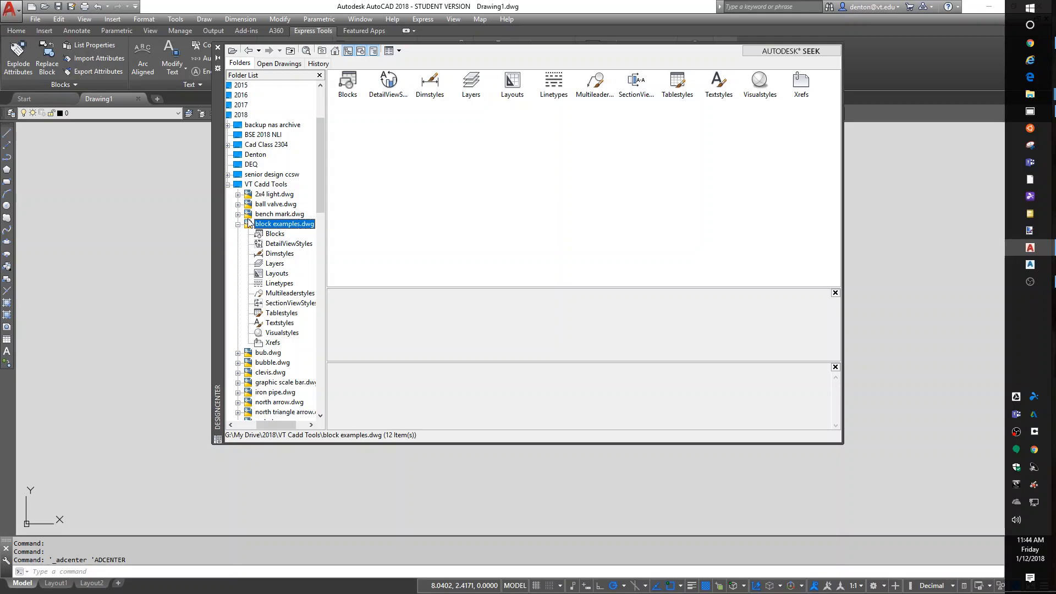
click(275, 235)
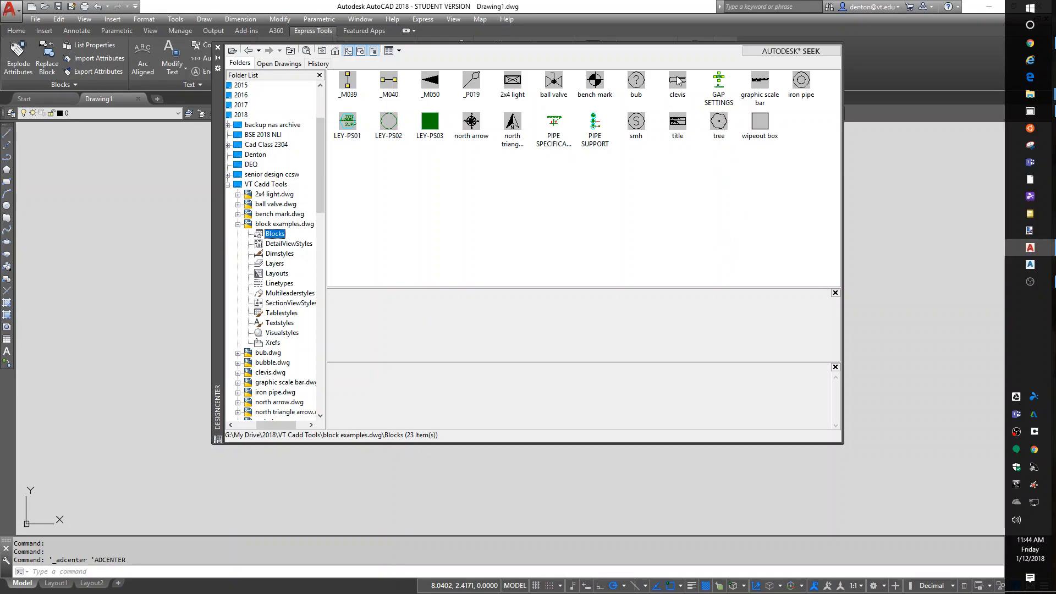
Insert the bench mark, ball valve and tree blocks from block examples.dwg into the empty drawing area.
mouse_move(593, 84)
mouse_down()
mouse_move(971, 264)
mouse_move(885, 242)
mouse_up()
mouse_move(553, 83)
mouse_down()
mouse_move(950, 342)
mouse_move(925, 294)
mouse_up()
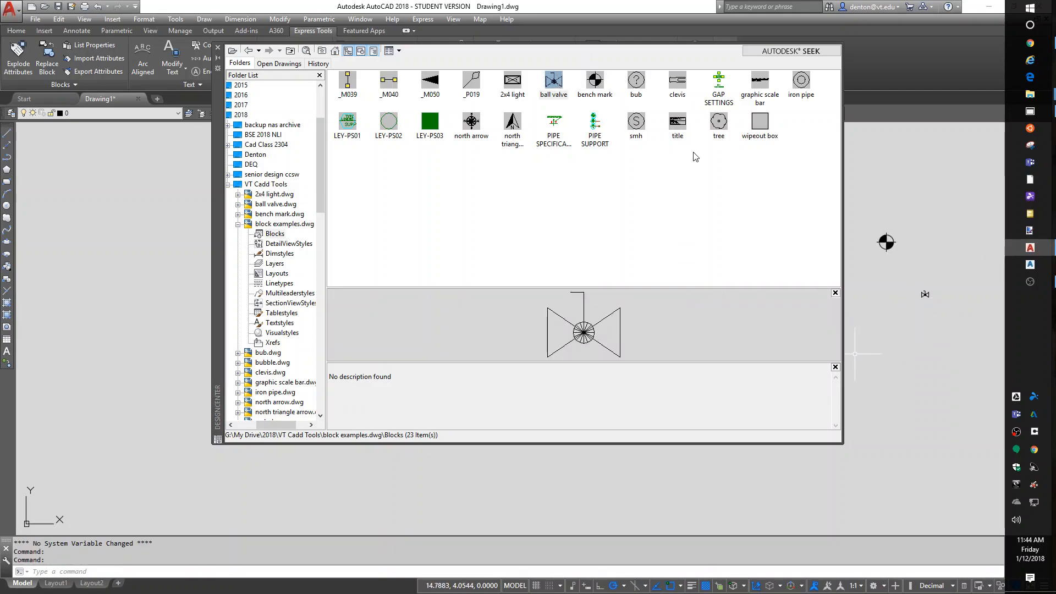
drag(718, 121, 918, 332)
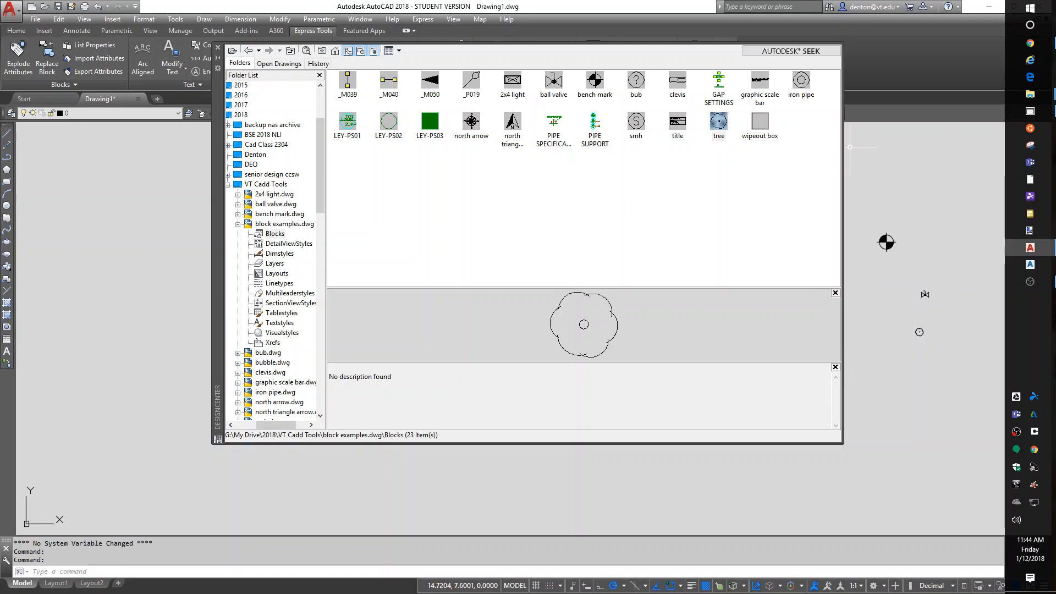
Insert the iron pipe block and the graphic scale bar block, accepting the scale bar's default attribute values.
drag(800, 80, 843, 147)
mouse_move(759, 82)
mouse_down()
mouse_move(925, 221)
mouse_move(938, 246)
mouse_up()
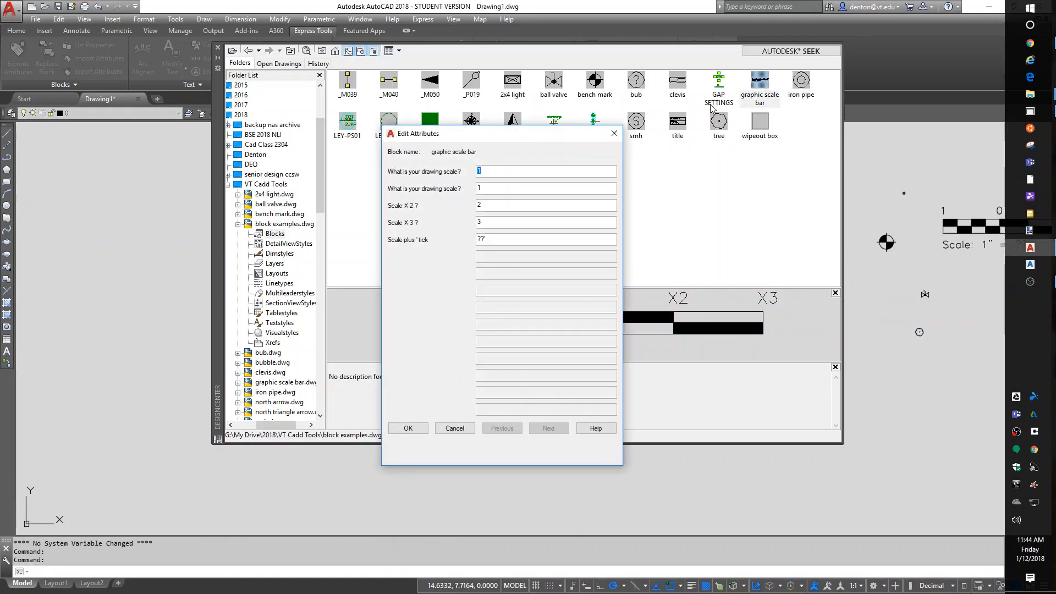
click(408, 428)
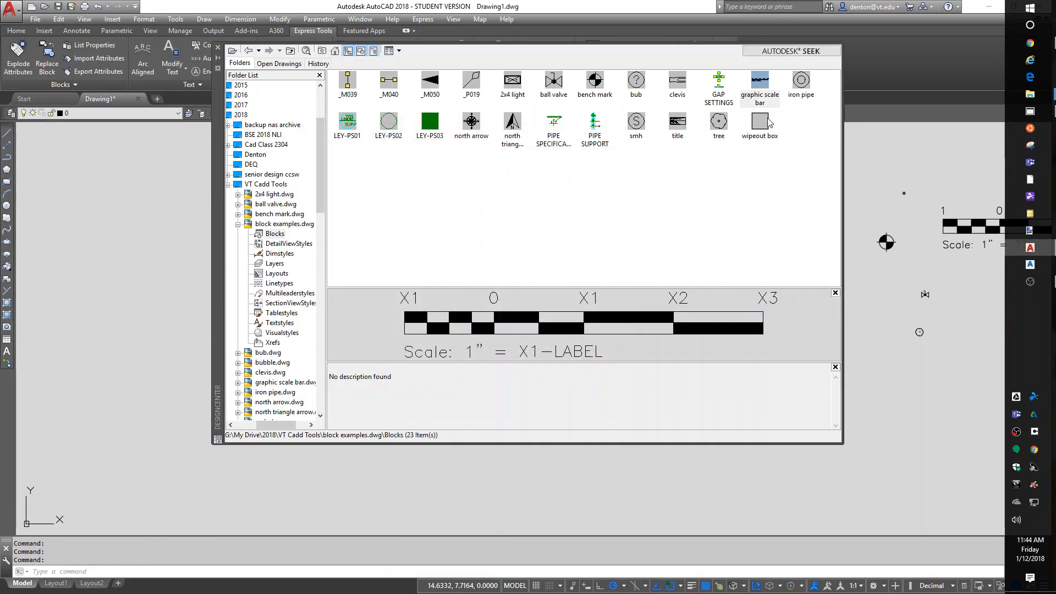
Insert the wipeout box, smh, north triangle arrow, north arrow and 2x4 light blocks around the symbols already placed.
mouse_move(760, 125)
mouse_down()
mouse_move(795, 197)
mouse_move(922, 281)
mouse_up()
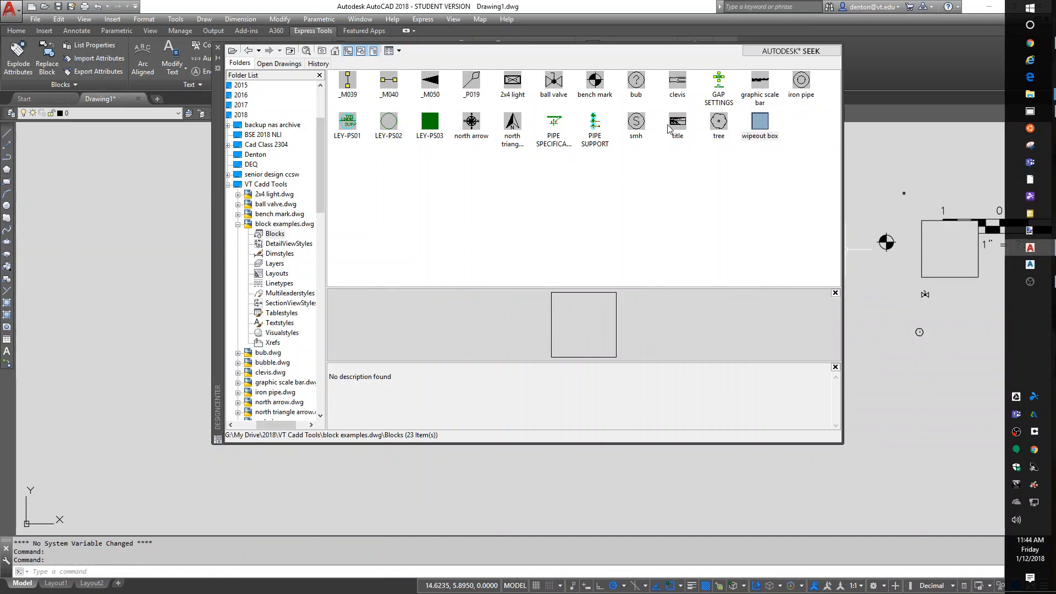
mouse_move(636, 121)
mouse_down()
mouse_move(666, 207)
mouse_move(932, 380)
mouse_move(950, 341)
mouse_up()
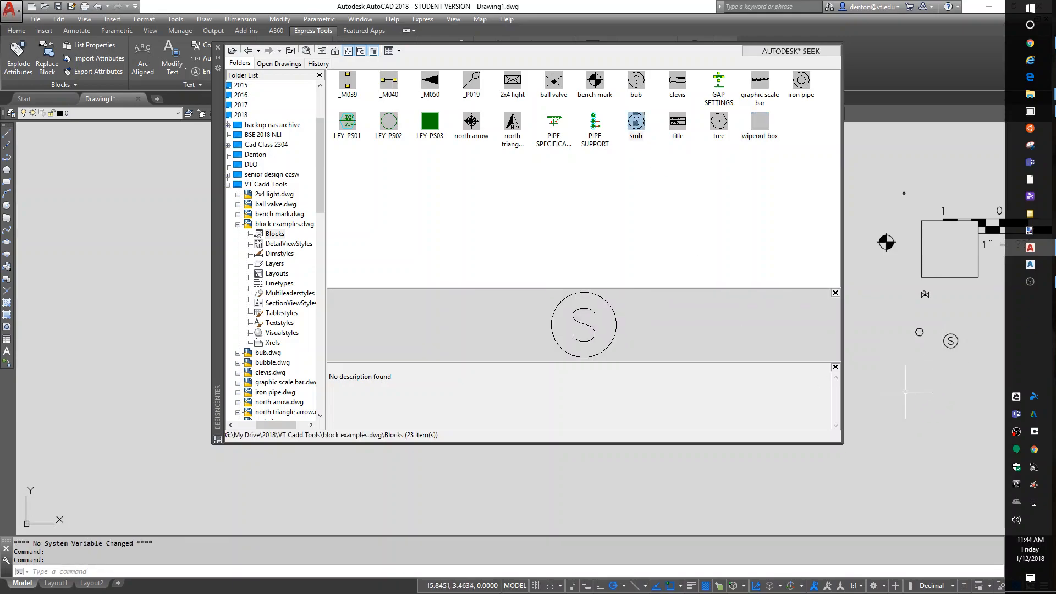
mouse_move(512, 121)
mouse_down()
mouse_move(850, 384)
mouse_move(847, 373)
mouse_up()
mouse_move(471, 121)
mouse_down()
mouse_move(394, 194)
mouse_move(663, 467)
mouse_move(757, 460)
mouse_up()
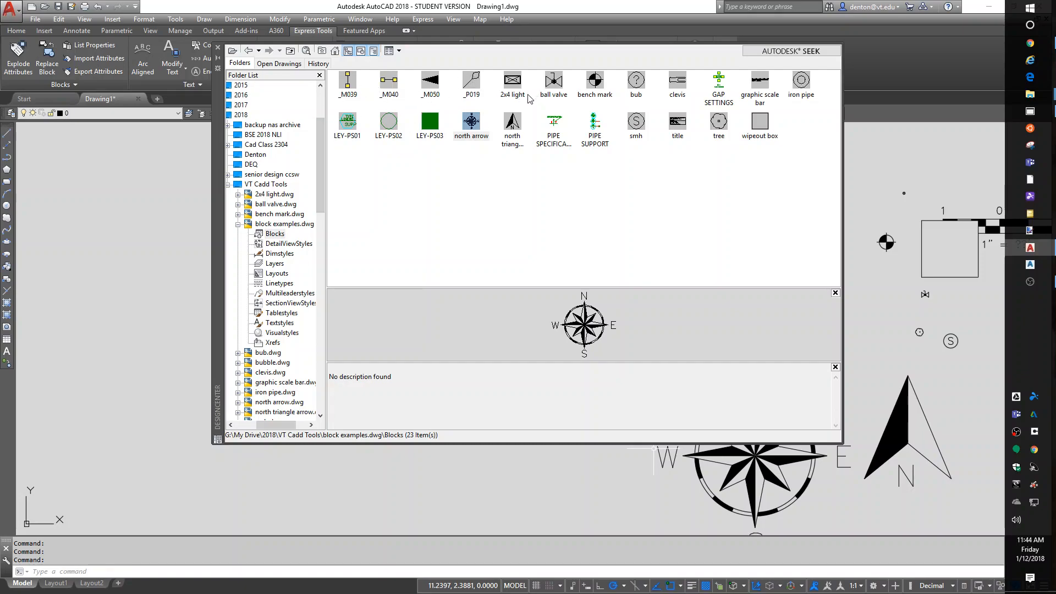
scroll(903, 280, down, 10)
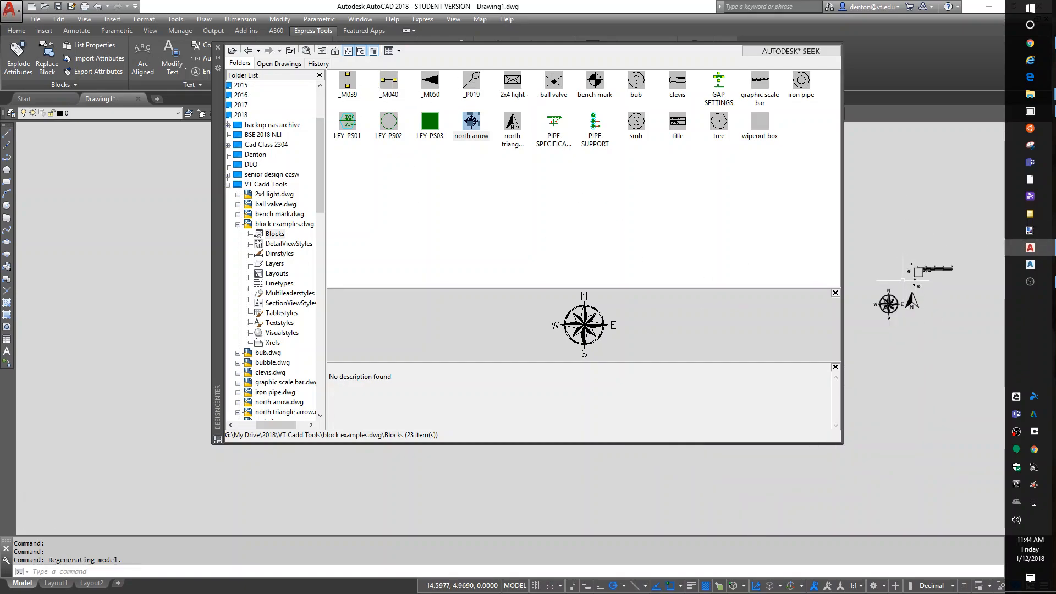
drag(512, 85, 883, 211)
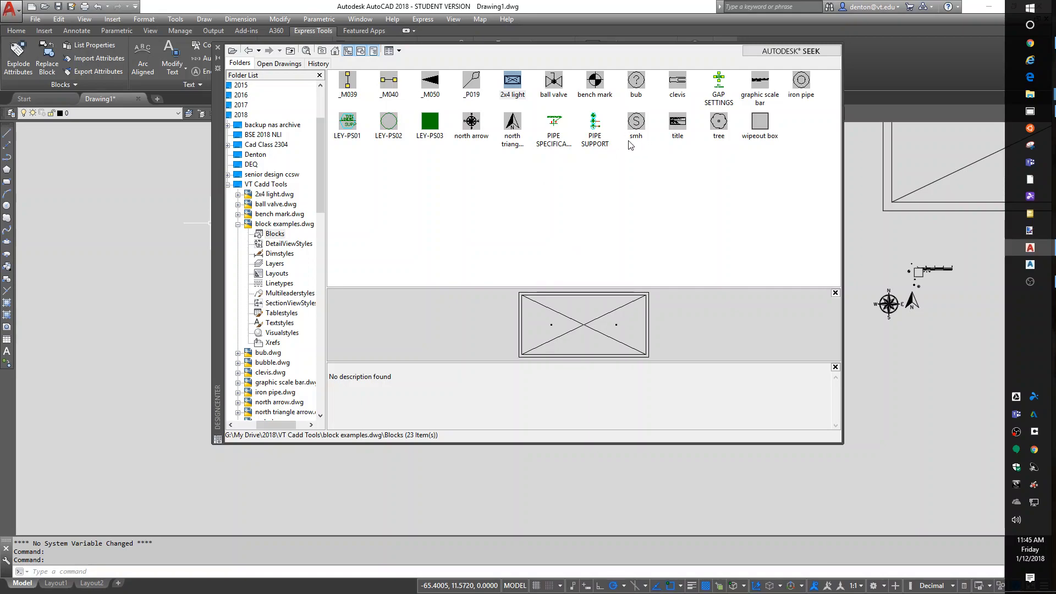
Browse from the block library to the 2018 Cad Class 2304 folder and display the layers of football field.dwg.
click(238, 225)
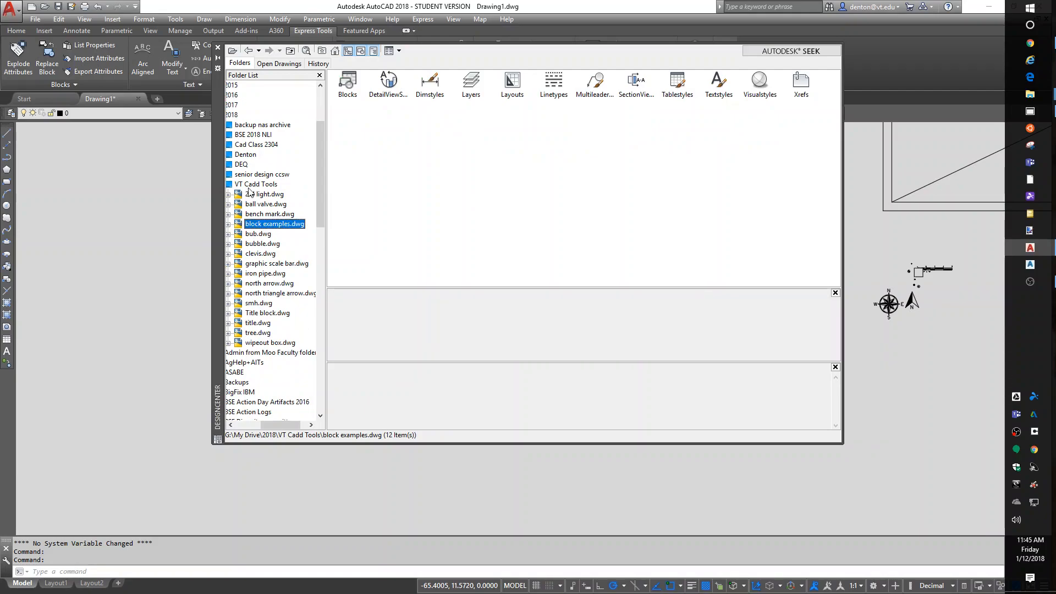
click(238, 115)
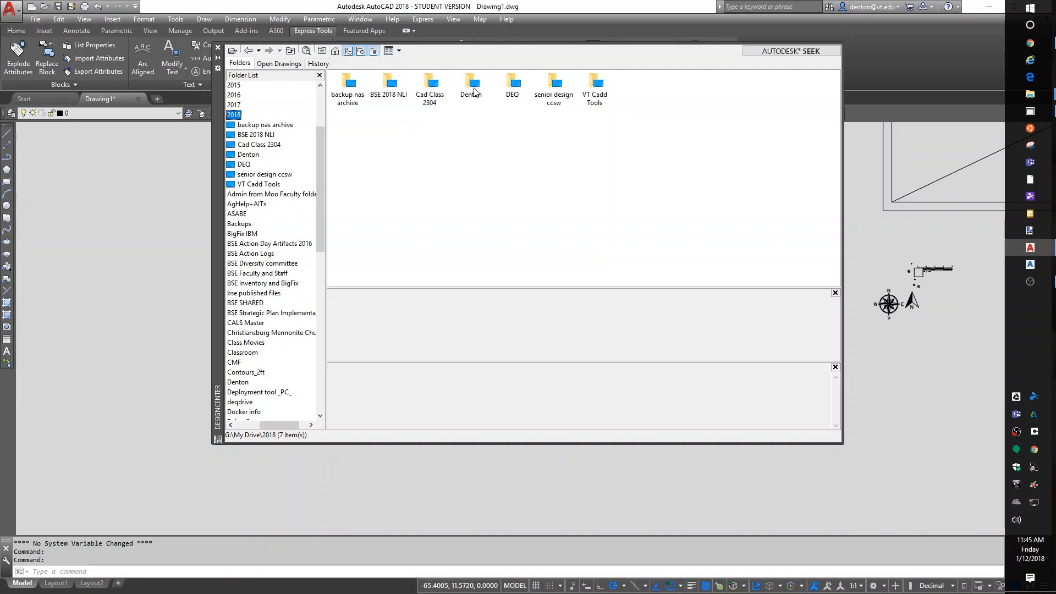
double_click(429, 88)
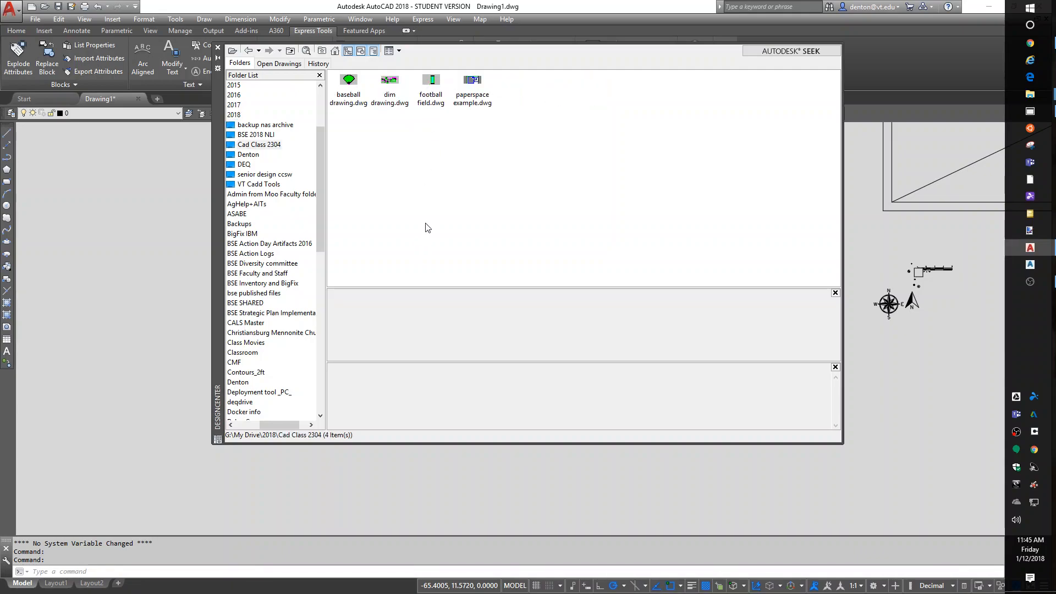
double_click(434, 98)
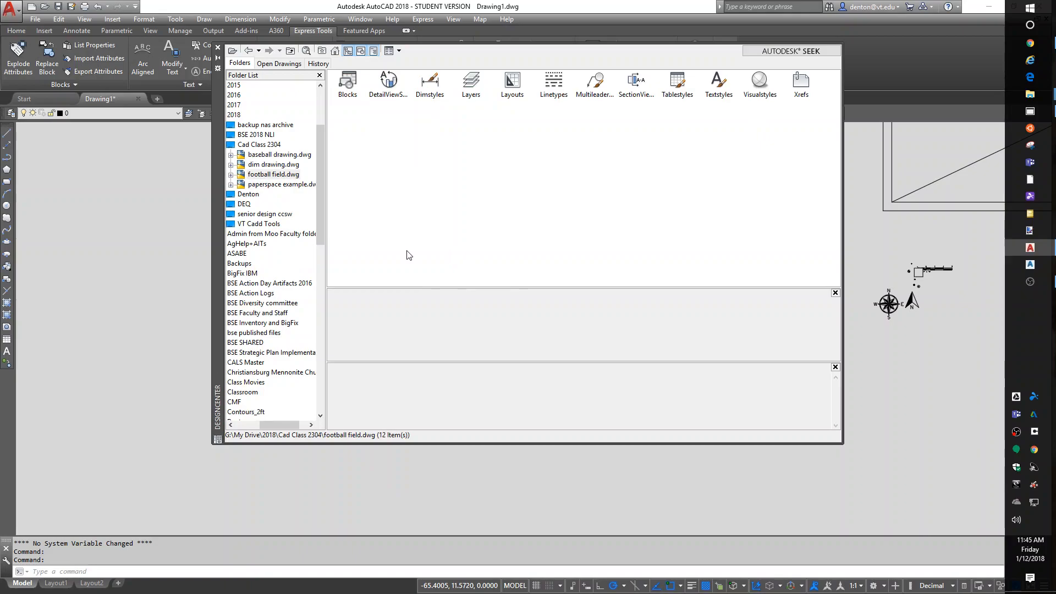
double_click(520, 81)
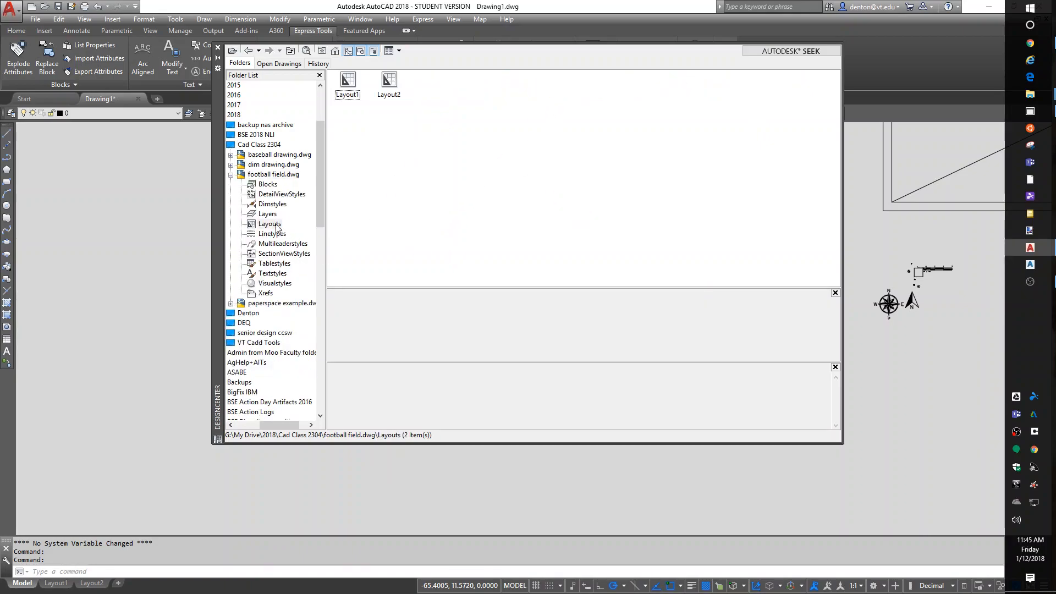
click(267, 214)
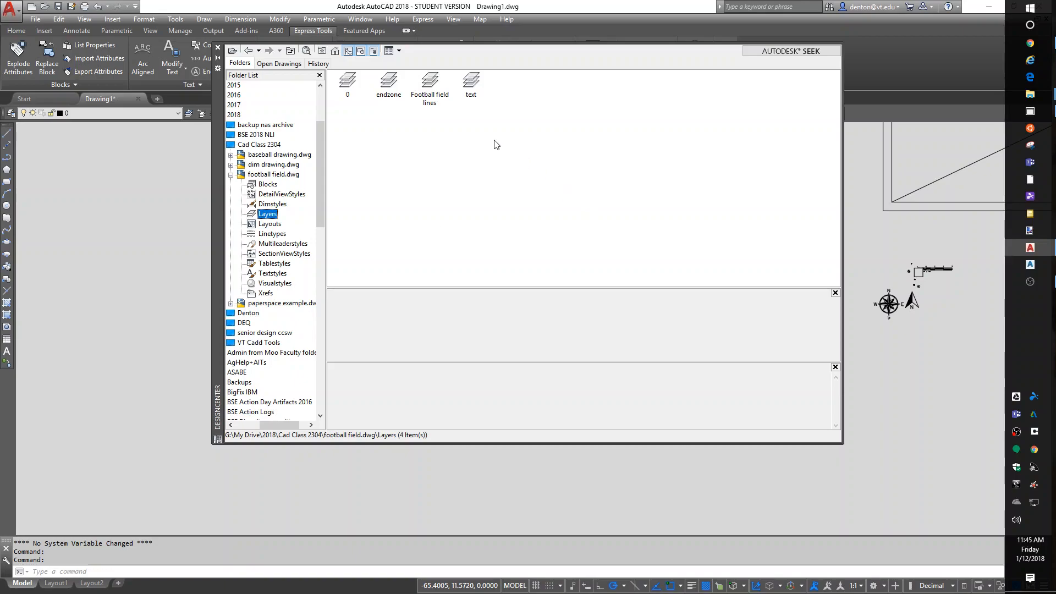
Copy the Football field lines and text layers into the drawing and make Football field lines the current layer.
click(429, 83)
drag(166, 187, 165, 189)
mouse_move(471, 82)
mouse_down()
mouse_move(215, 214)
mouse_move(135, 233)
mouse_up()
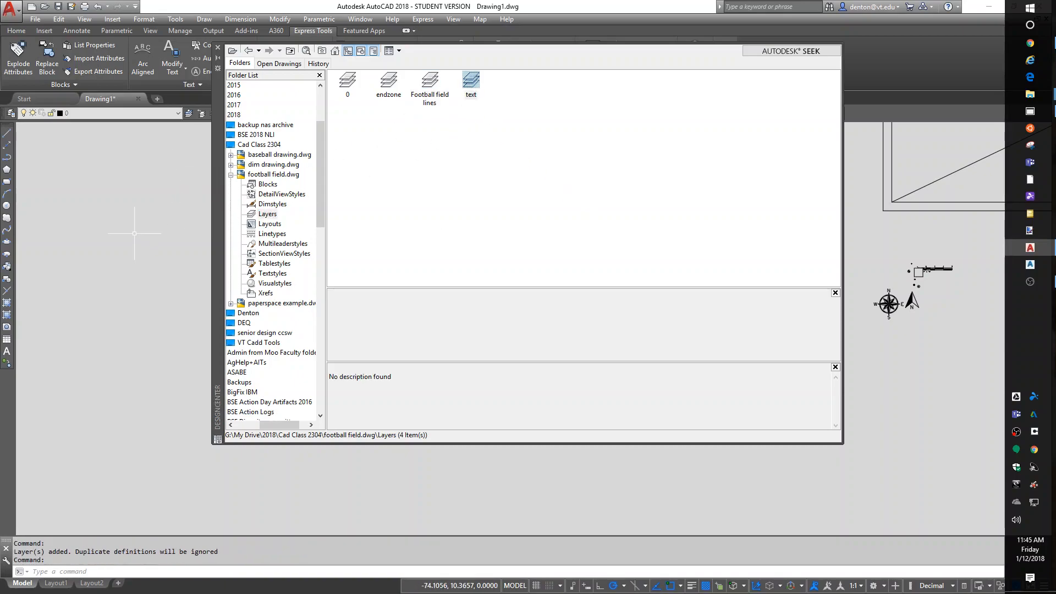
click(117, 114)
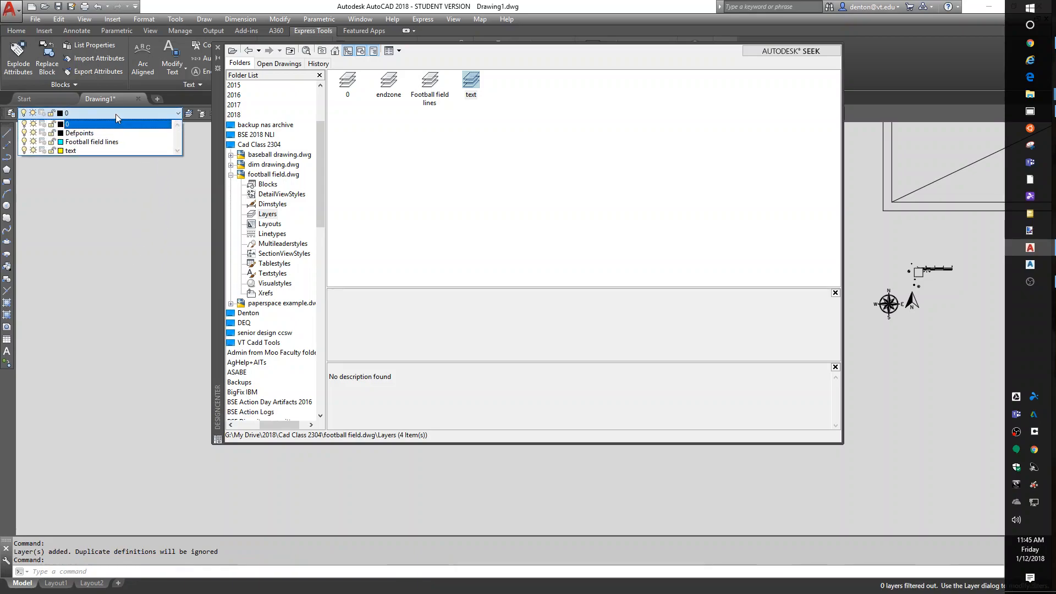
click(104, 142)
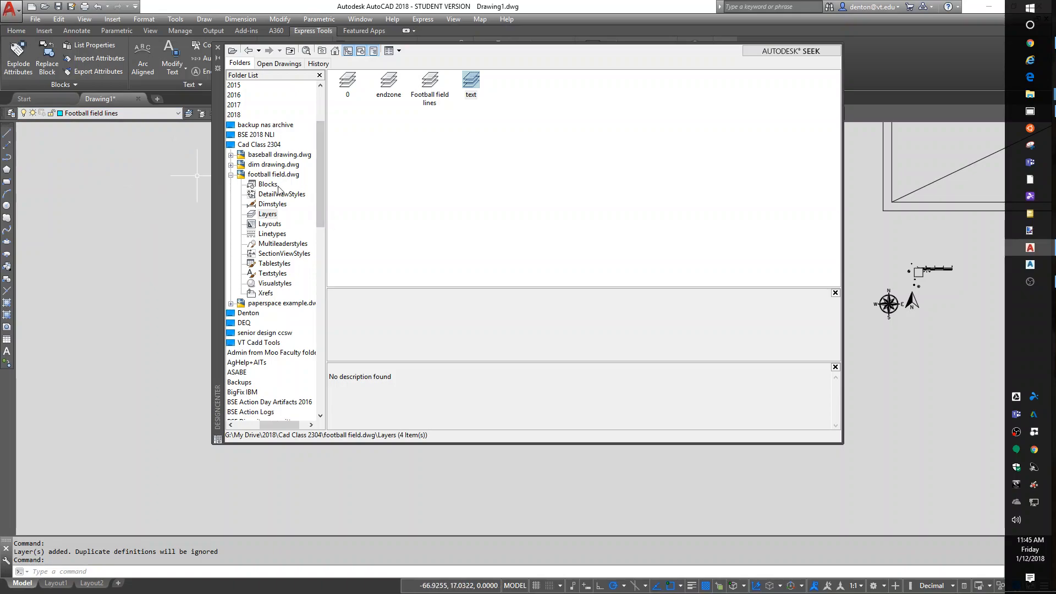
Add the std text style from football field.dwg to the drawing and make it the current text style.
click(272, 274)
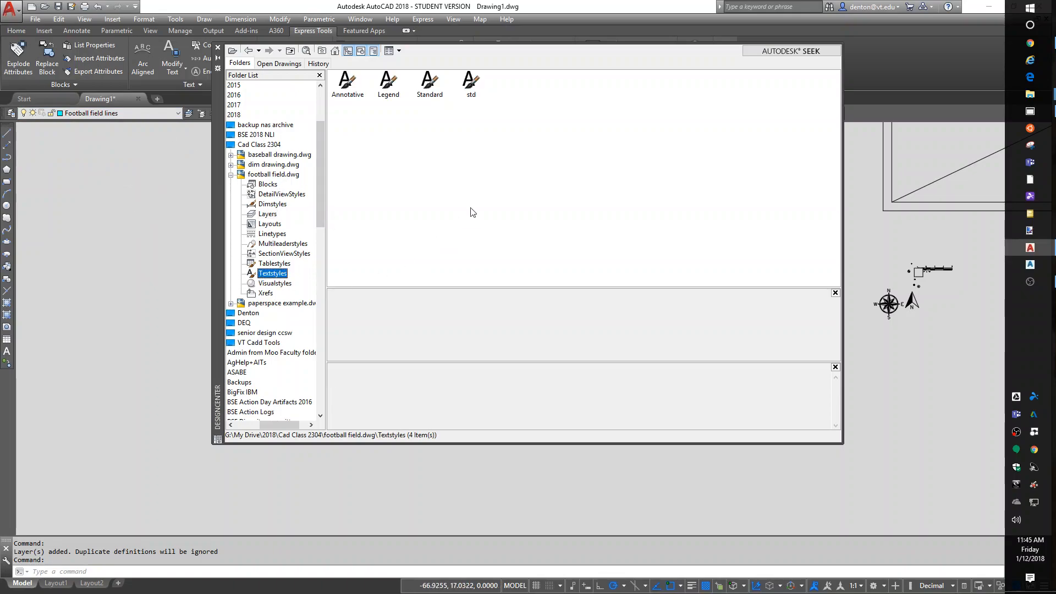
double_click(468, 79)
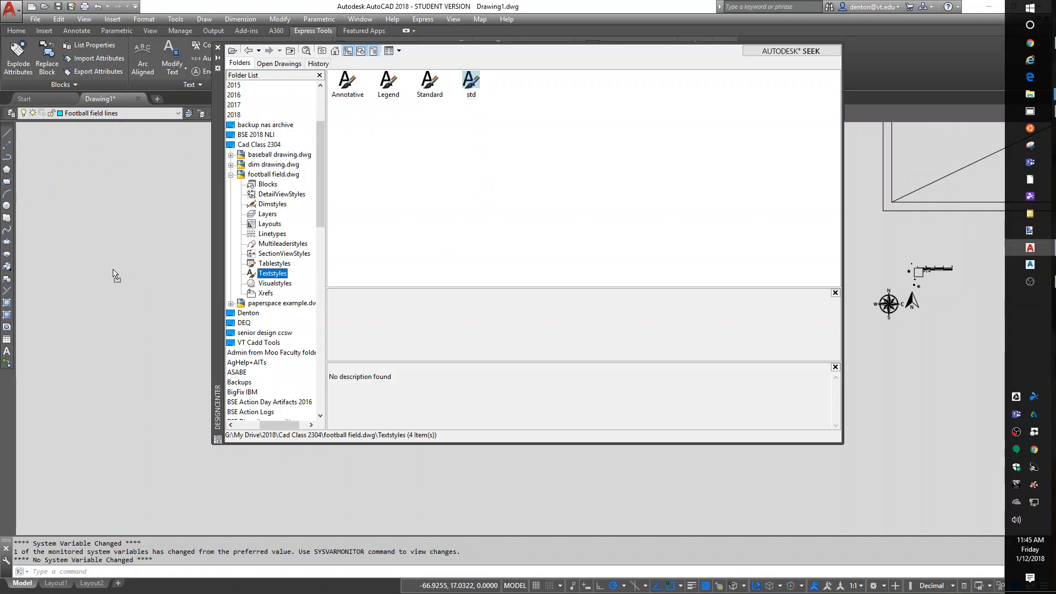
text(st)
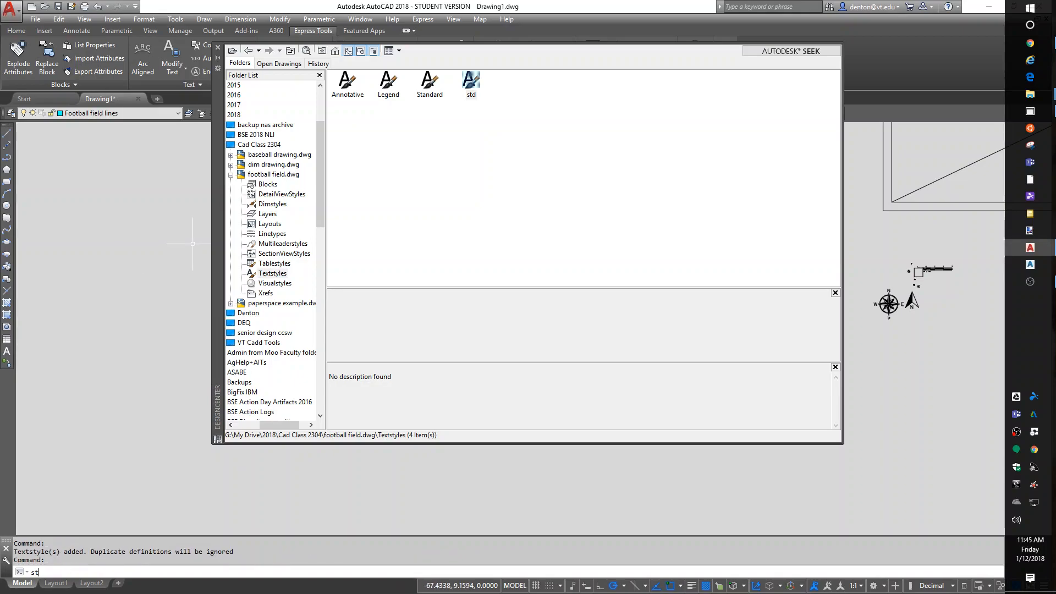
key(Return)
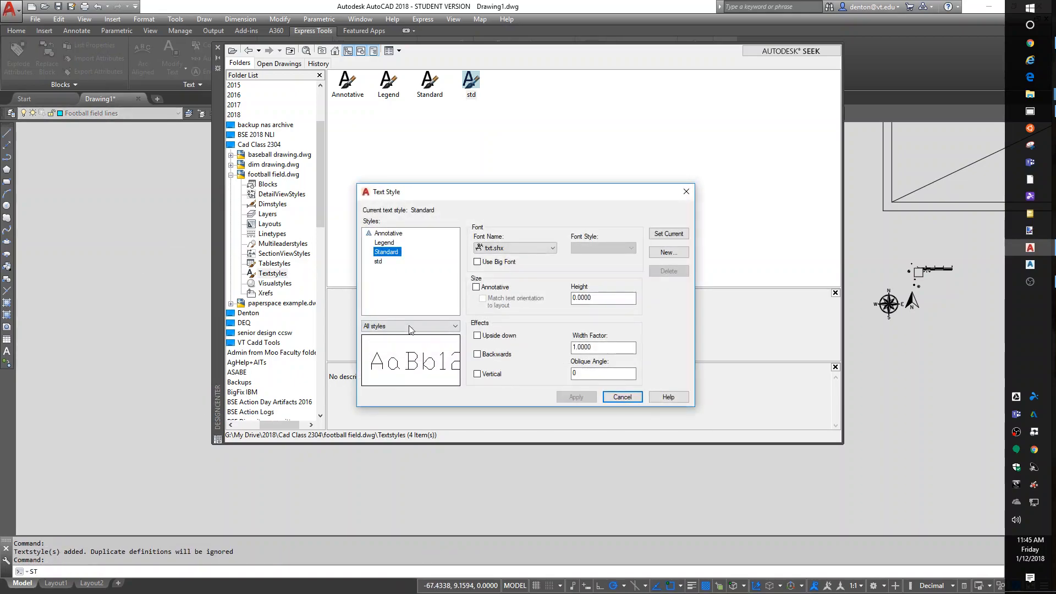
click(379, 263)
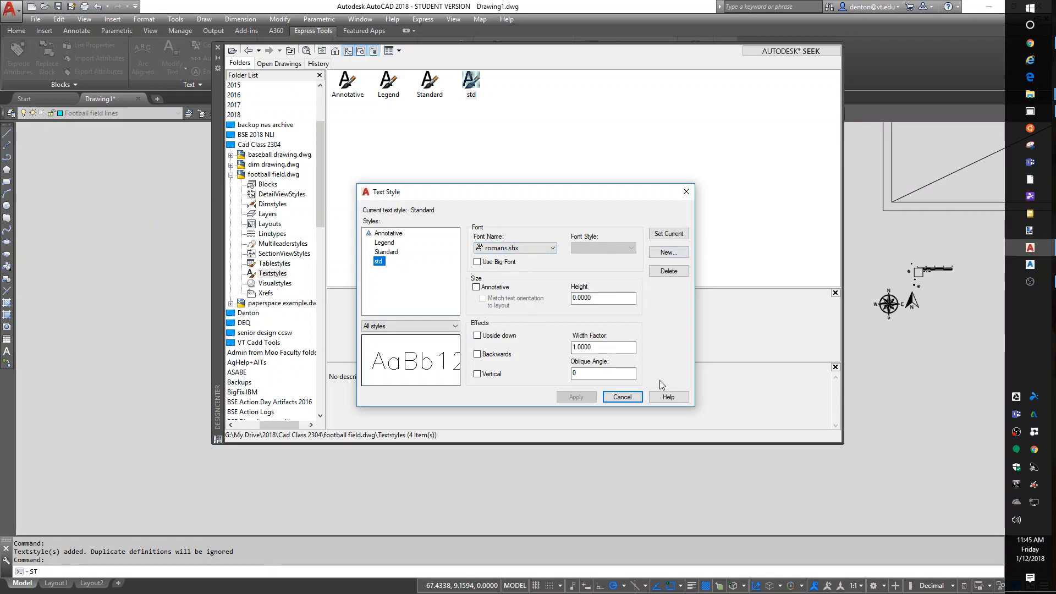
click(669, 233)
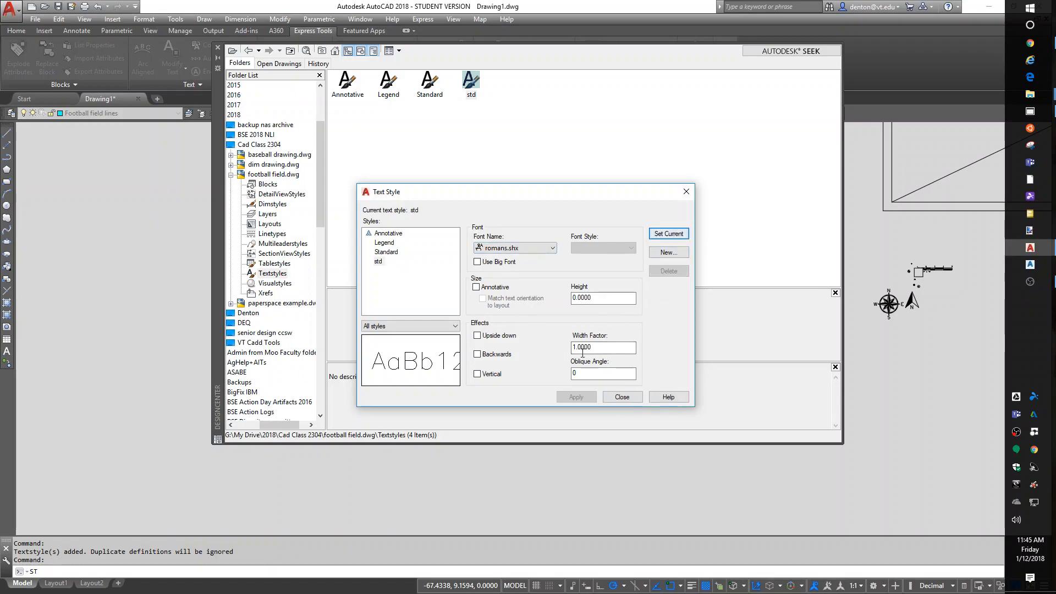
click(621, 397)
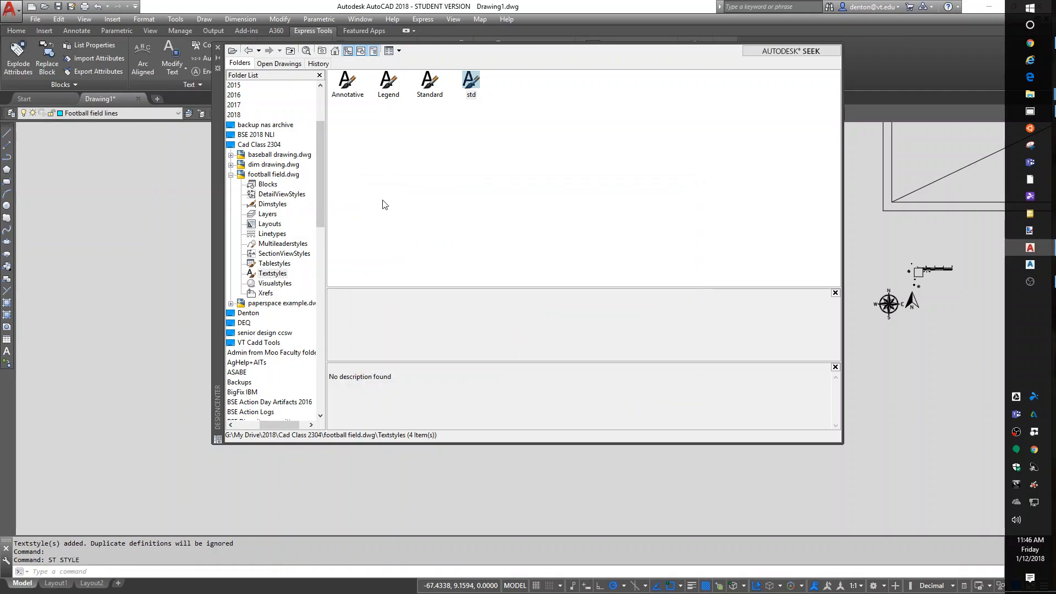
Add the HIDDEN linetype from baseball drawing.dwg in the Cad Class 2304 folder to the drawing.
click(268, 144)
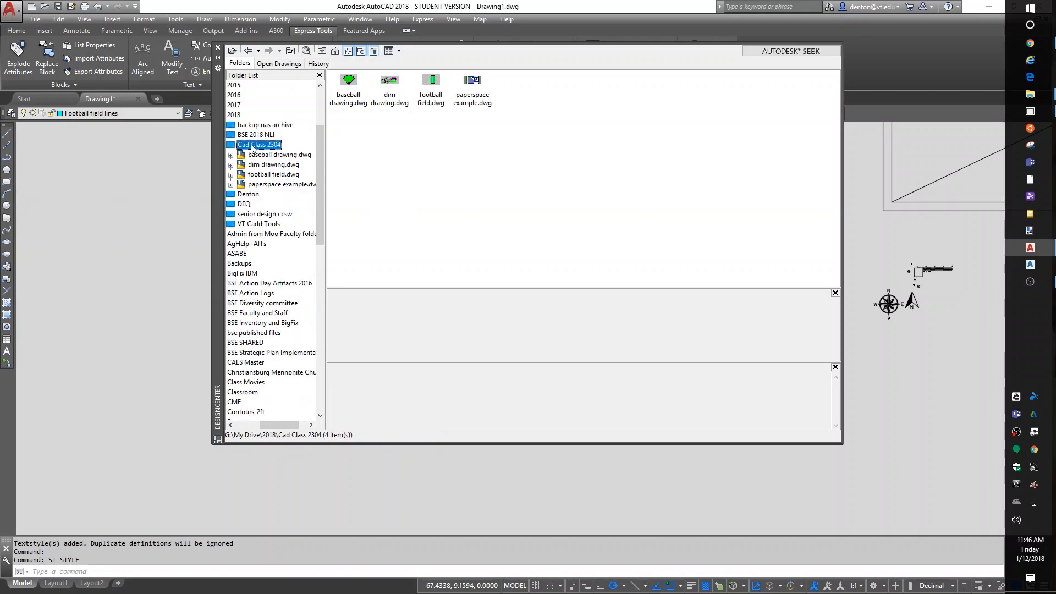
double_click(351, 95)
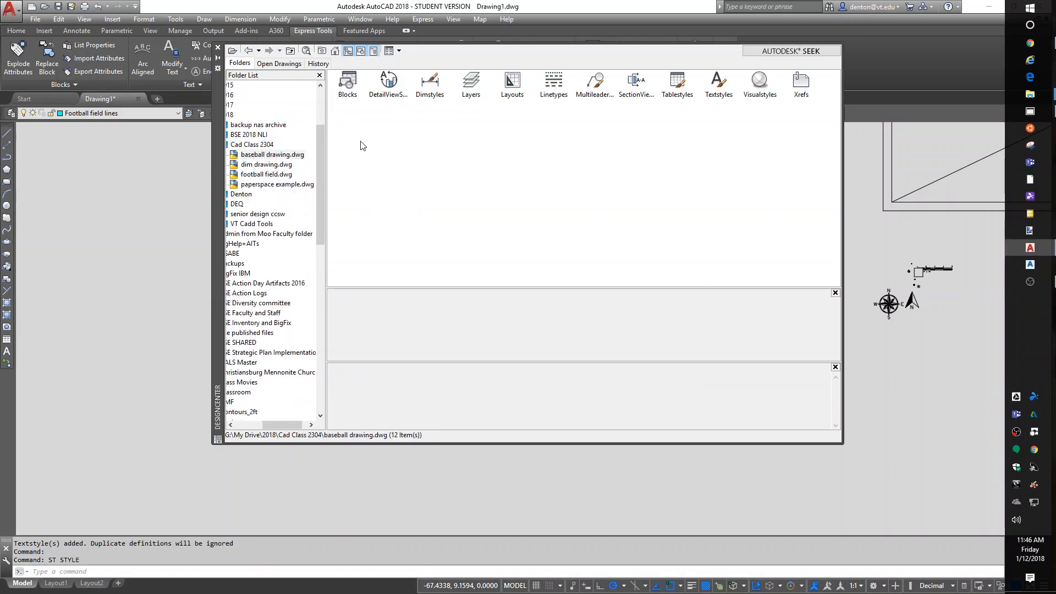
double_click(551, 90)
double_click(470, 84)
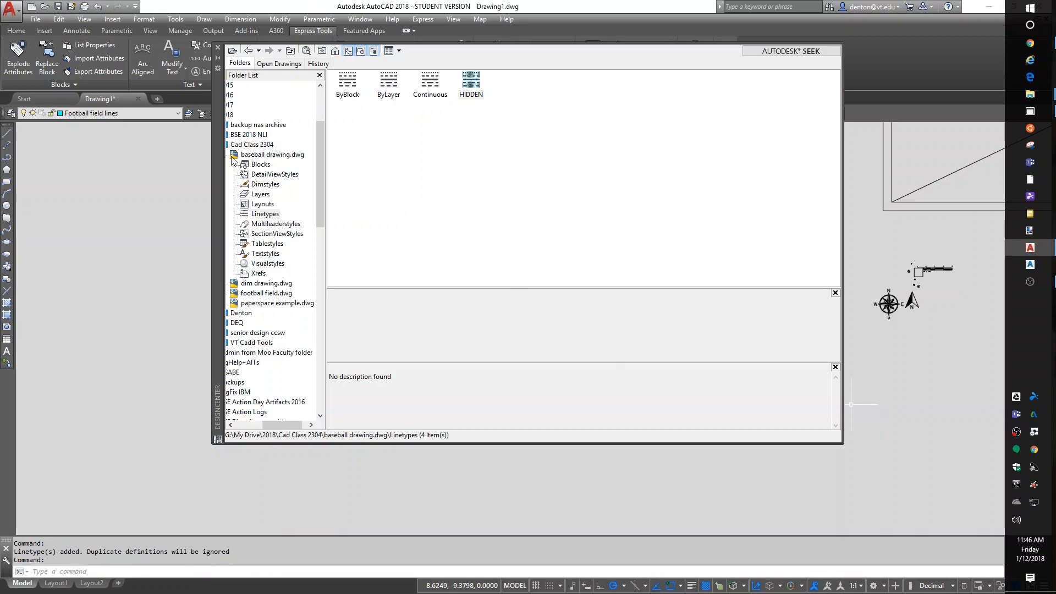
Add the D-Size layout from paperspace example.dwg in the Cad Class 2304 folder to the drawing.
click(242, 145)
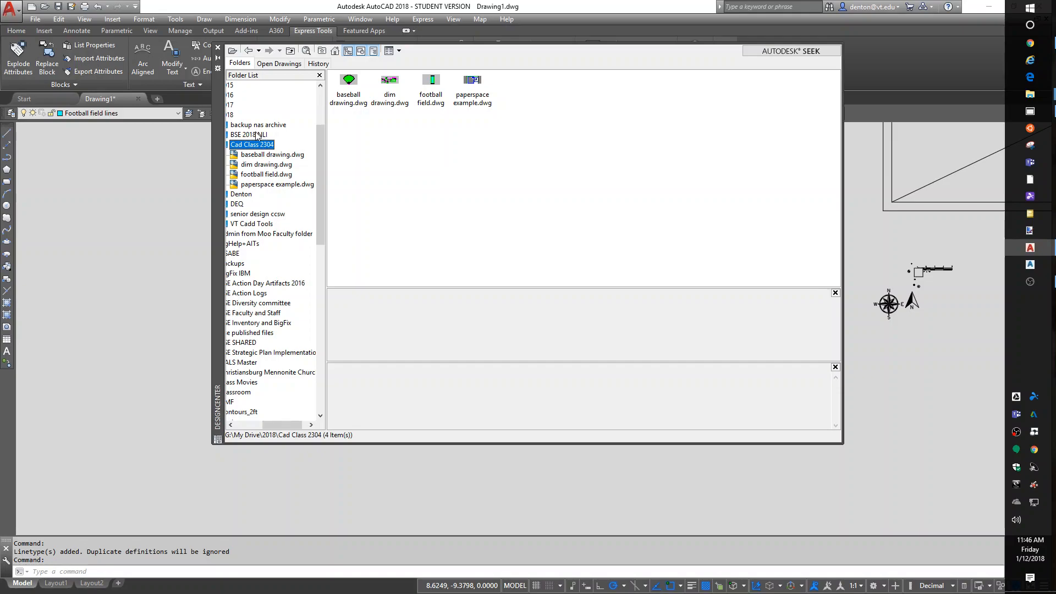
click(254, 186)
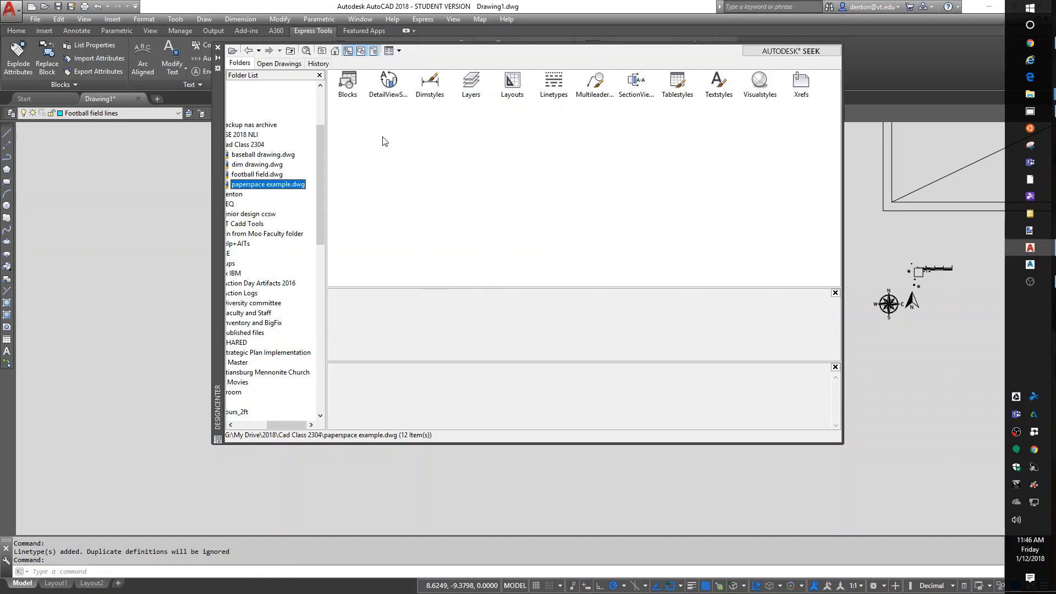
double_click(513, 84)
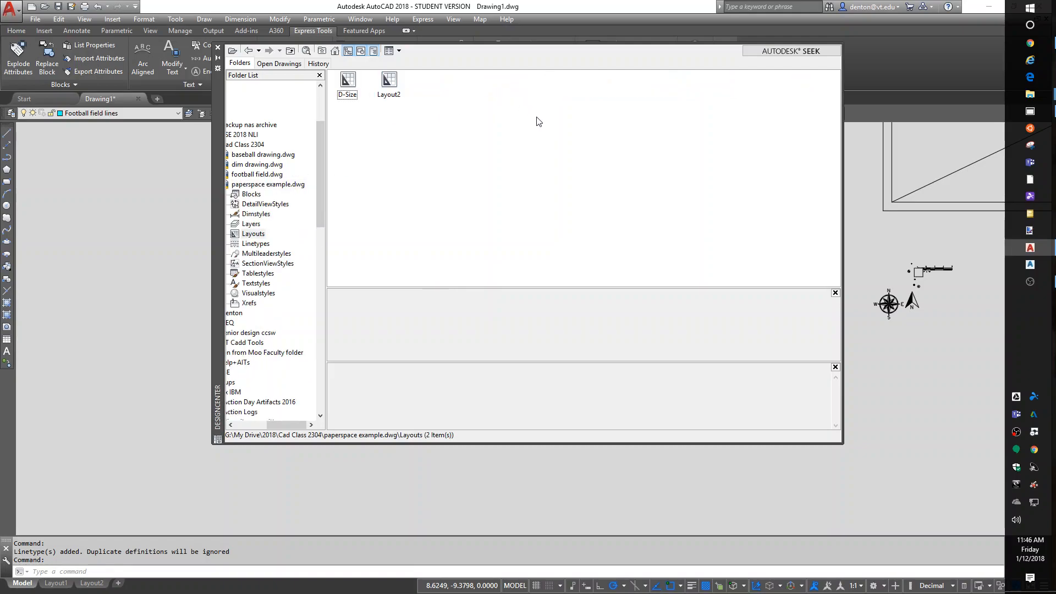
click(349, 83)
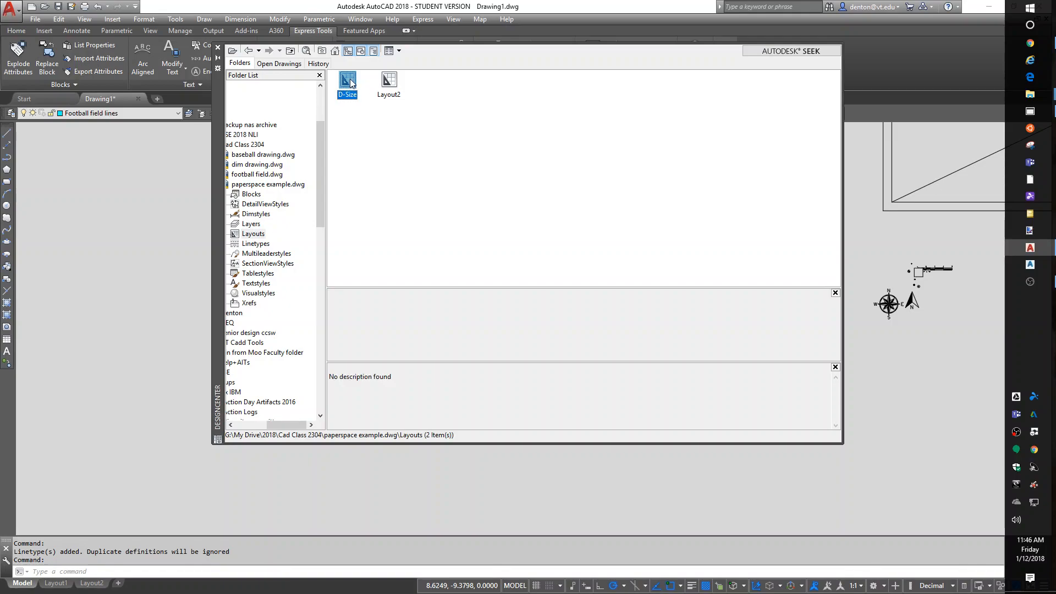
mouse_move(350, 83)
mouse_down()
mouse_move(365, 125)
mouse_move(333, 491)
mouse_up()
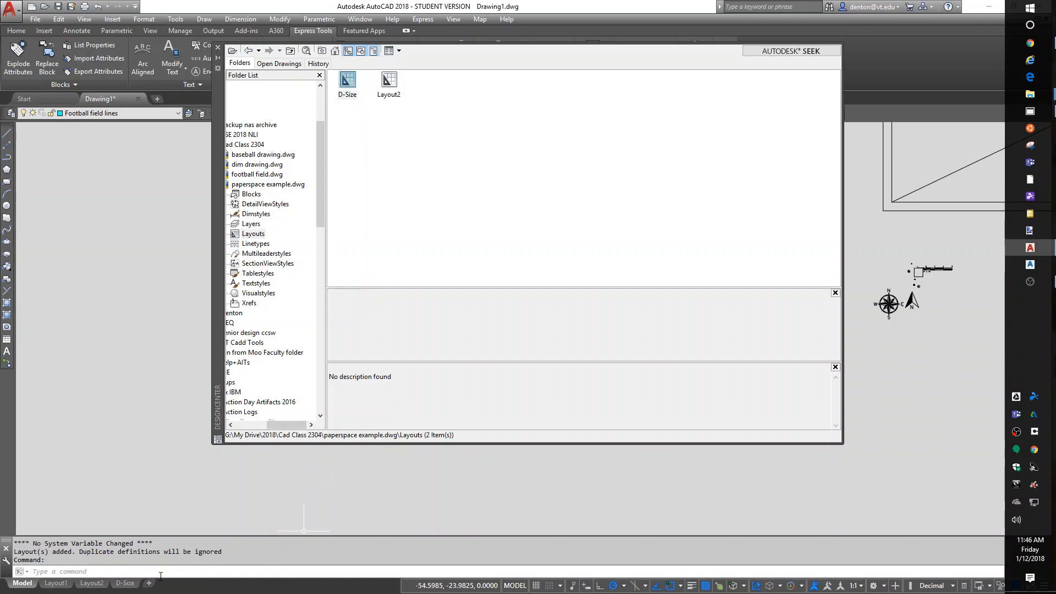
Display the D-Size layout and close DesignCenter.
mouse_move(54, 585)
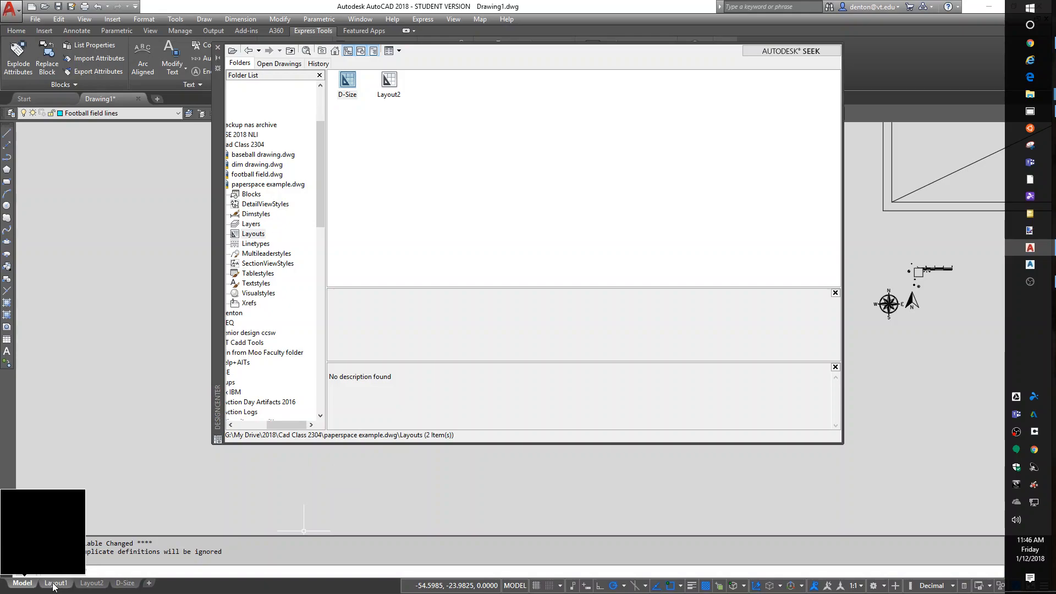
click(126, 583)
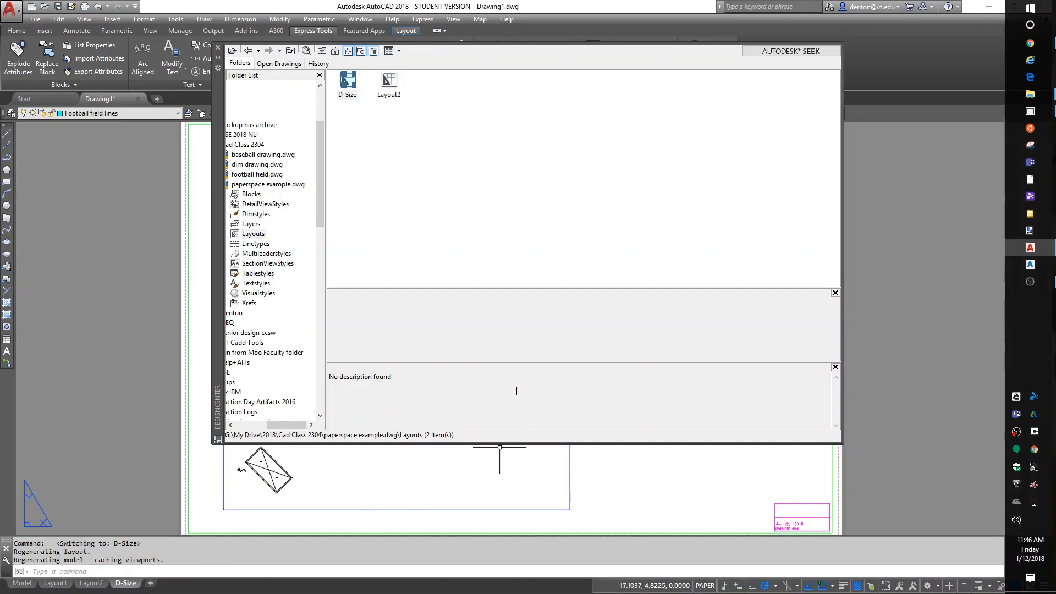
click(218, 47)
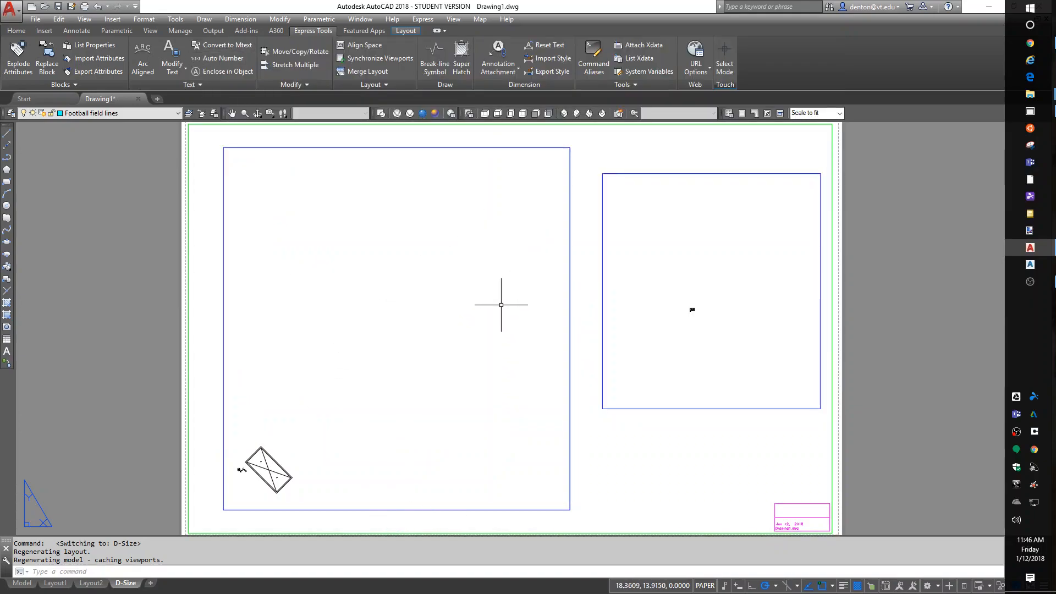
Activate the large and the small viewport in turn and enlarge the inserted blocks inside each one.
double_click(421, 337)
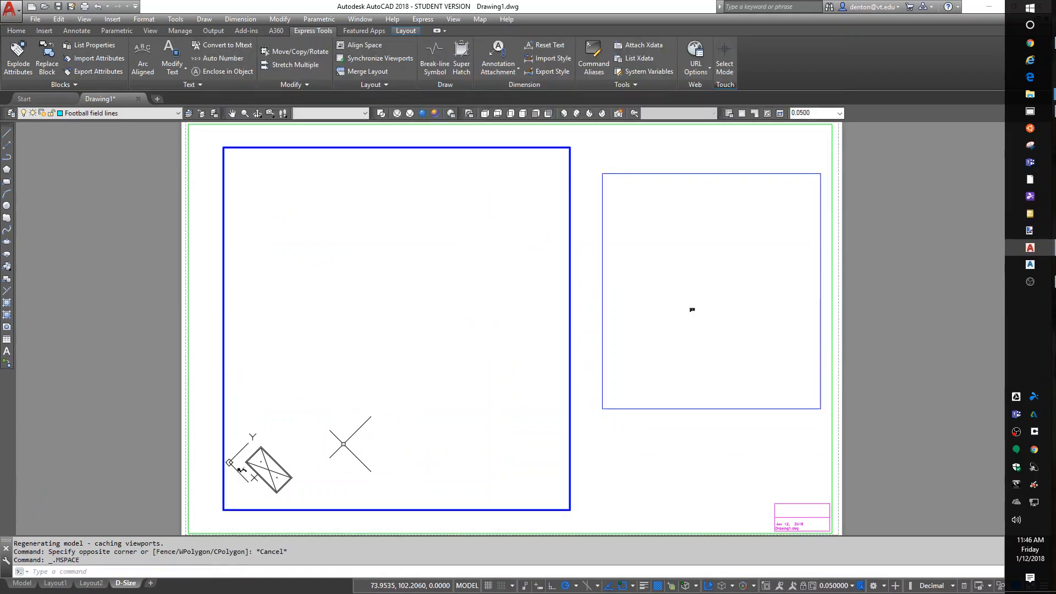
middle_drag(349, 441, 452, 302)
scroll(335, 322, up, 5)
scroll(336, 321, up, 5)
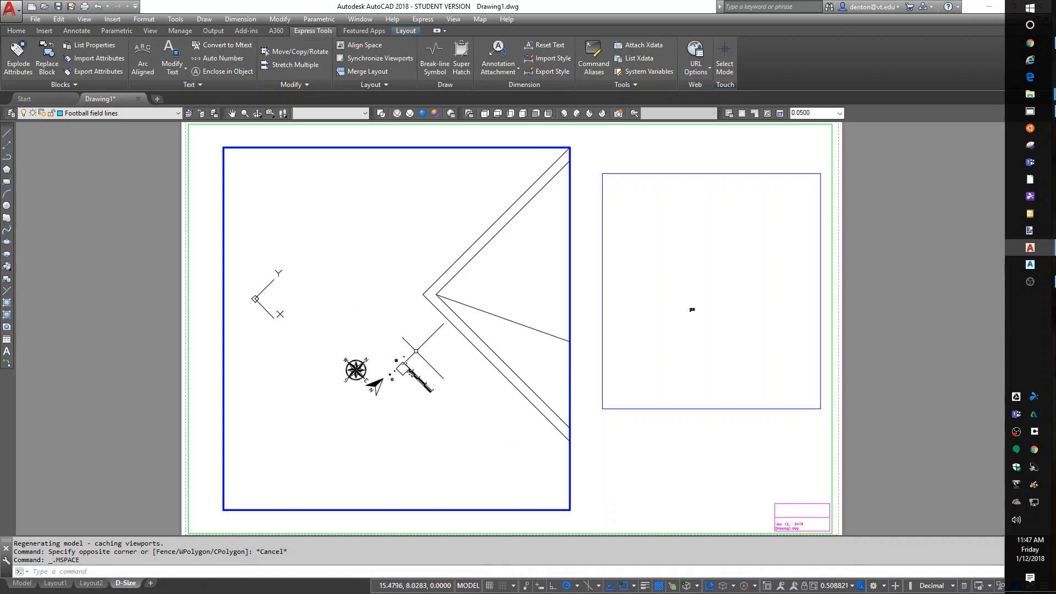
click(710, 324)
scroll(710, 317, up, 10)
middle_drag(628, 366, 711, 305)
scroll(676, 328, up, 5)
middle_drag(731, 354, 673, 342)
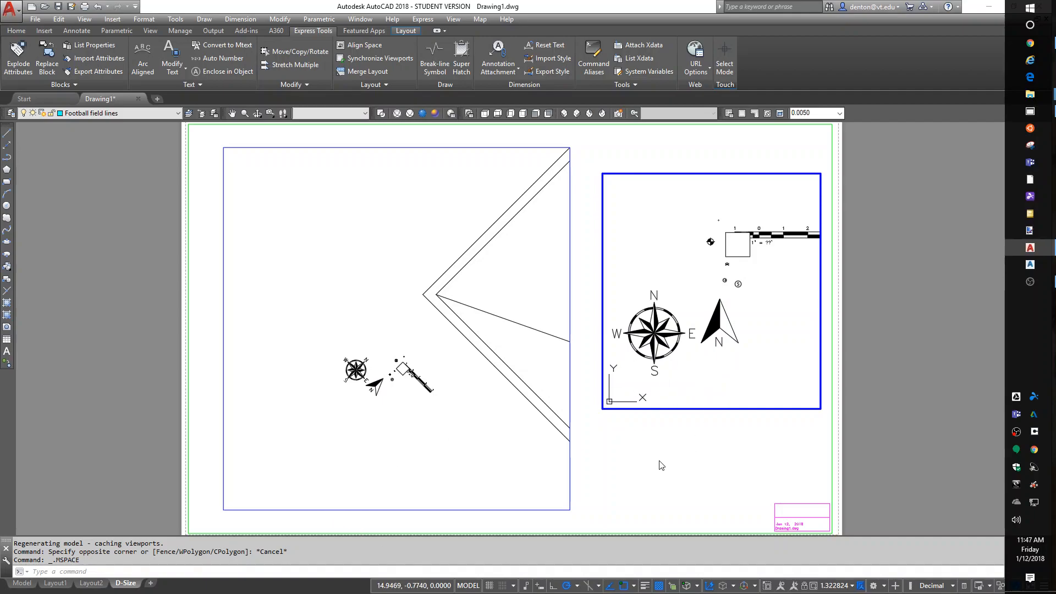
Return to paper space and delete both viewports from the D-Size layout.
double_click(628, 450)
mouse_move(653, 440)
mouse_down()
mouse_move(492, 307)
mouse_move(489, 319)
mouse_up()
click(700, 488)
click(509, 359)
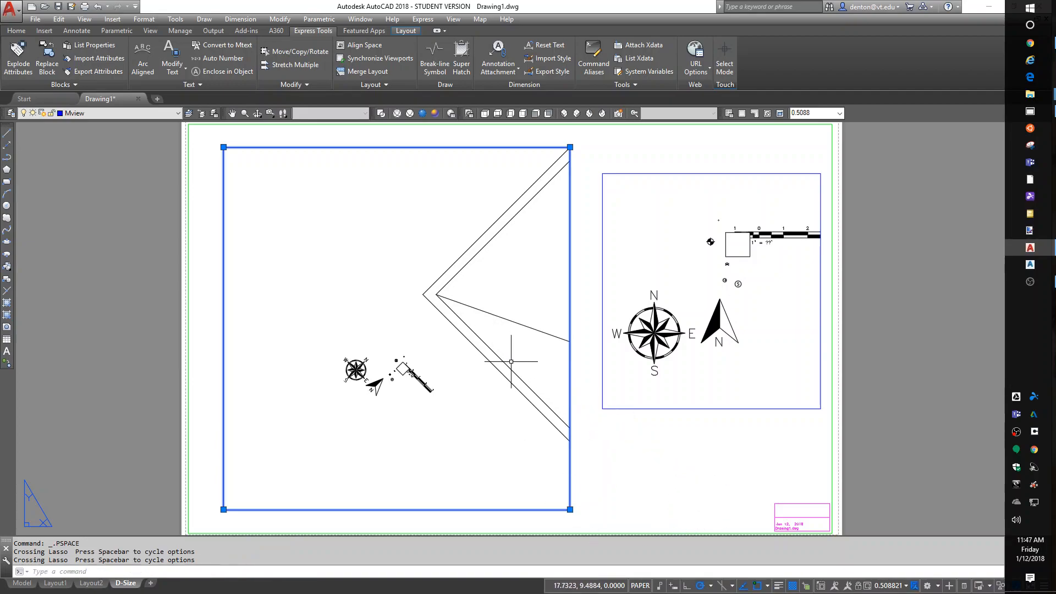
click(724, 500)
click(498, 363)
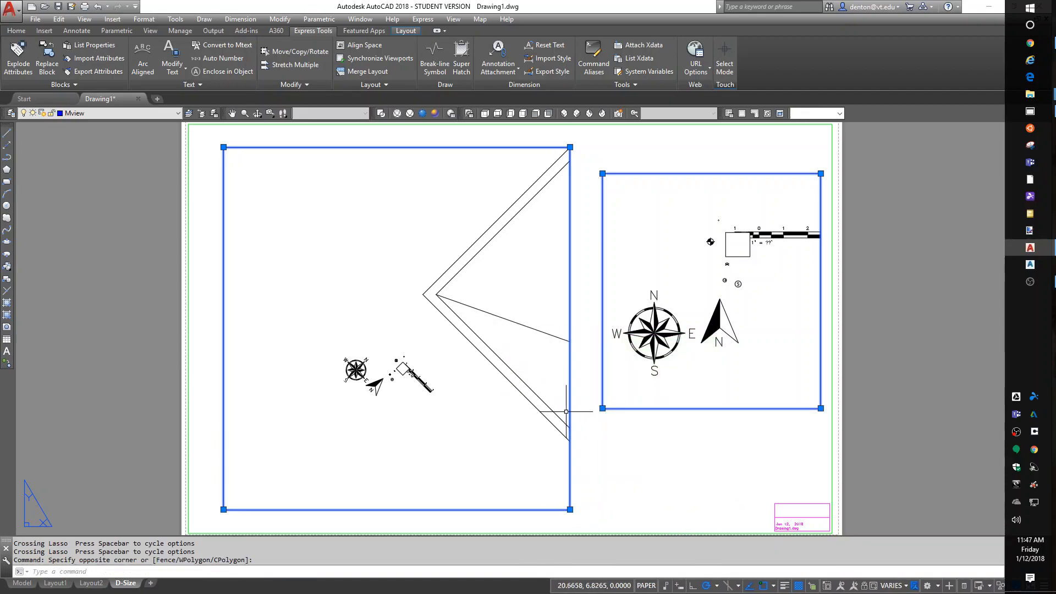
key(Delete)
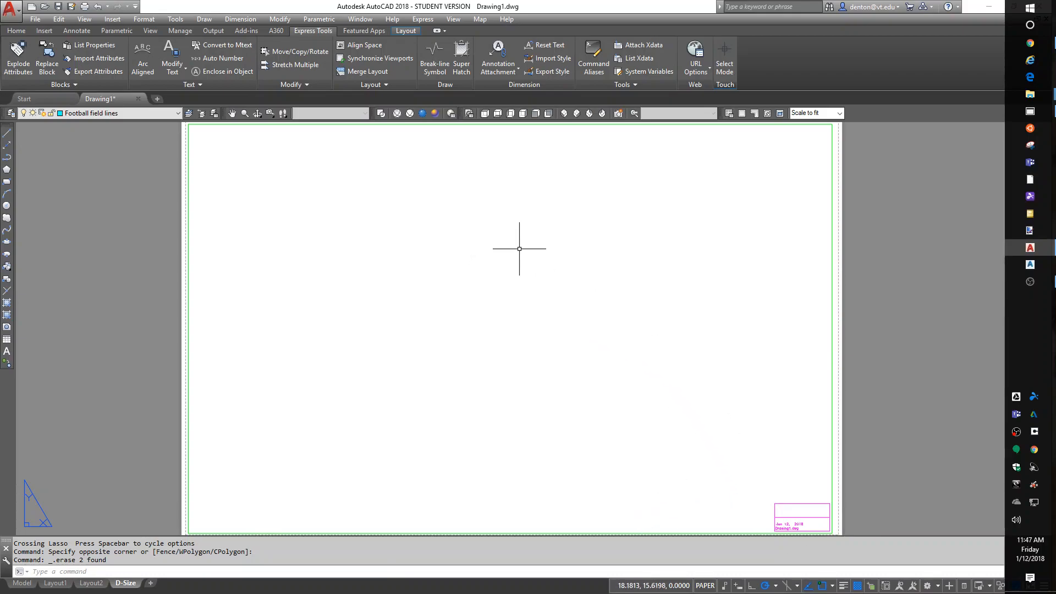
Make the imported Mview layer current and switch the current layer back to 0.
click(118, 113)
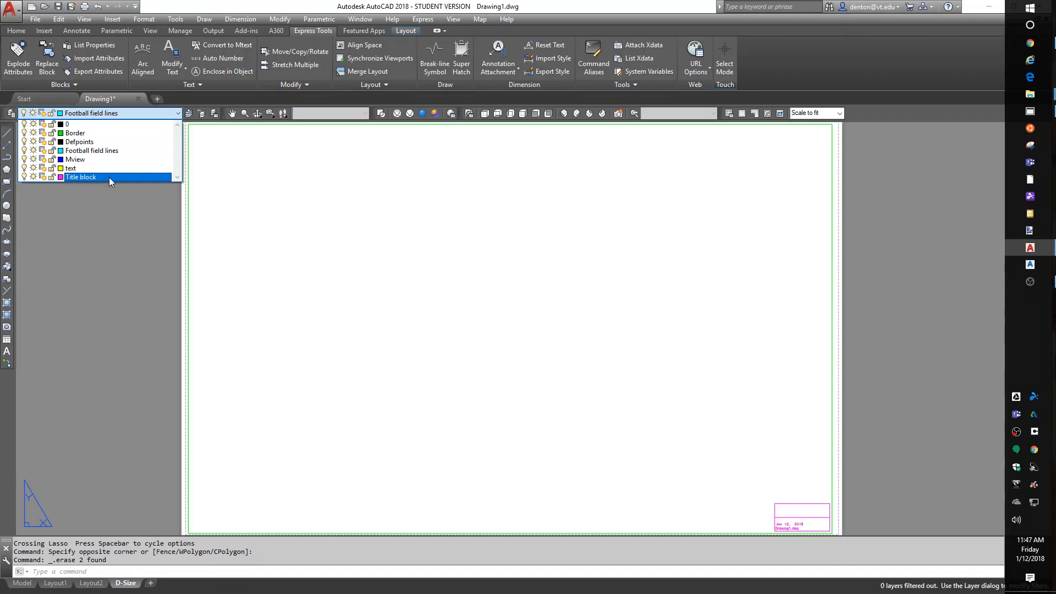
click(99, 160)
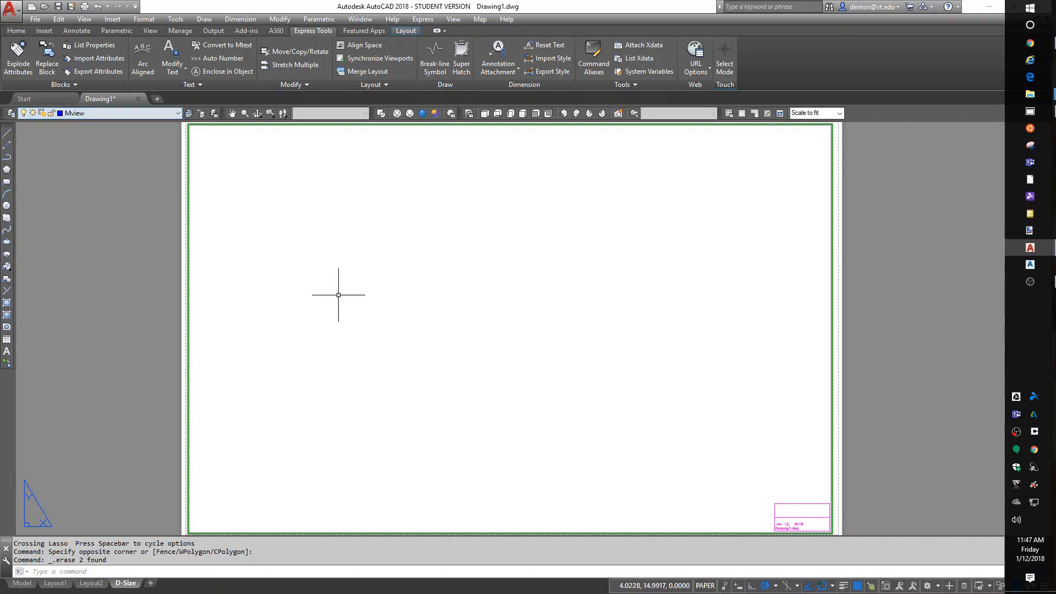
click(108, 111)
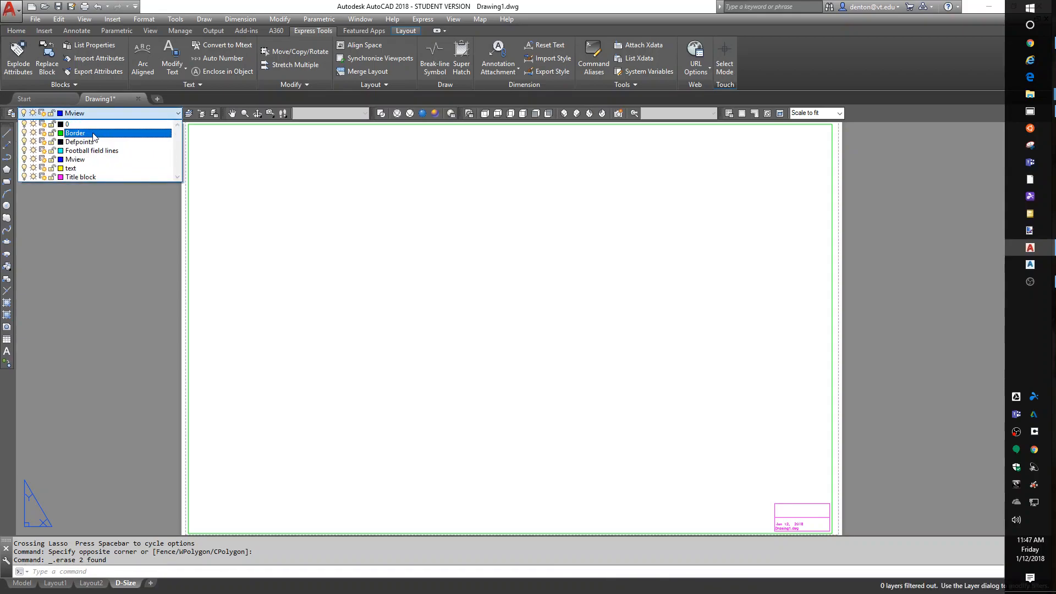
click(92, 124)
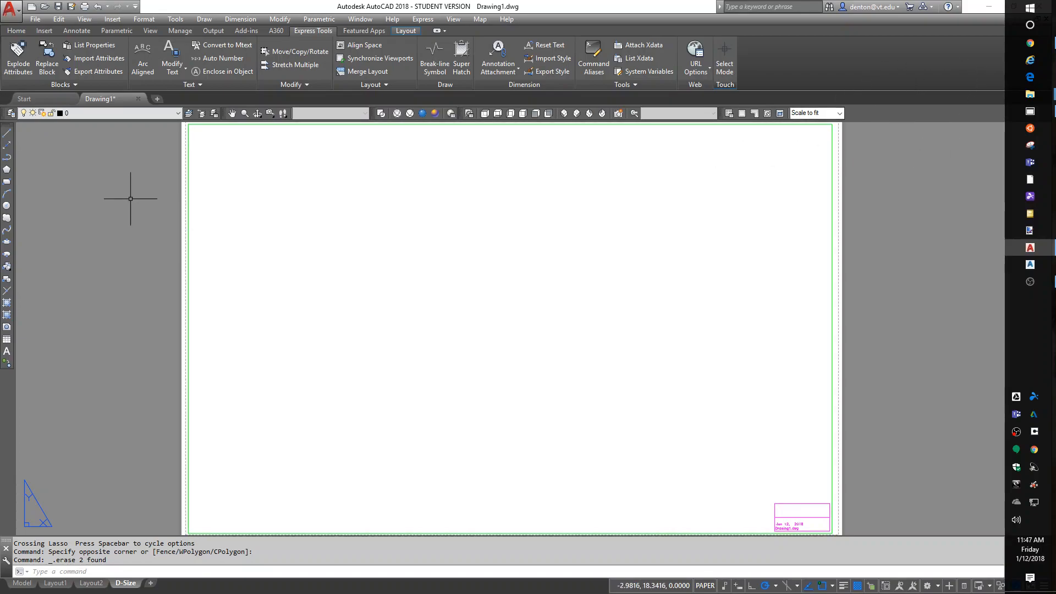
Close Drawing1 without saving and open paperspace example.dwg from the 2018 Cad Class 2304 folder.
click(138, 99)
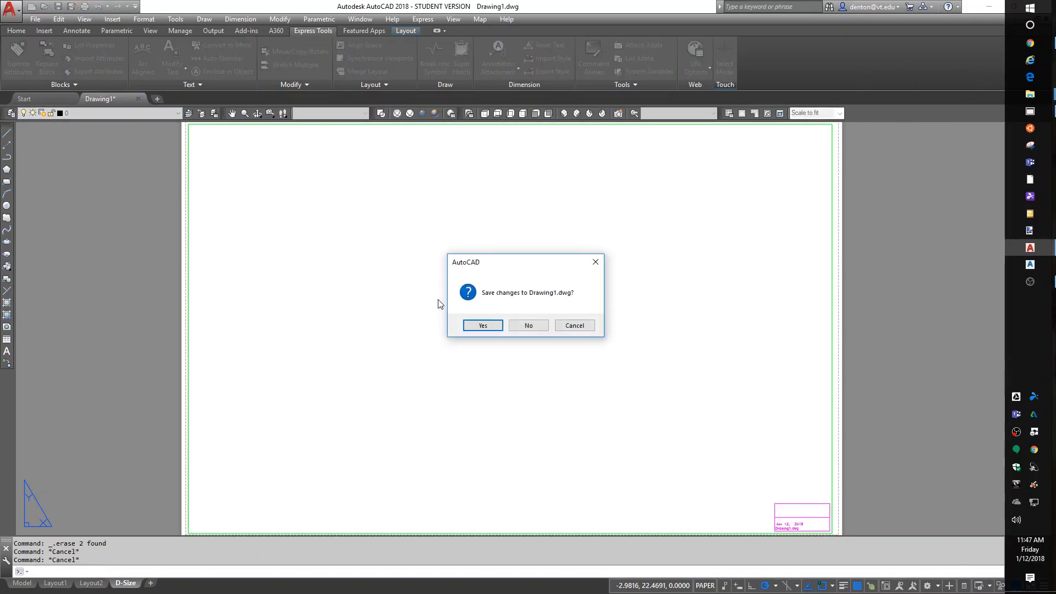
click(528, 326)
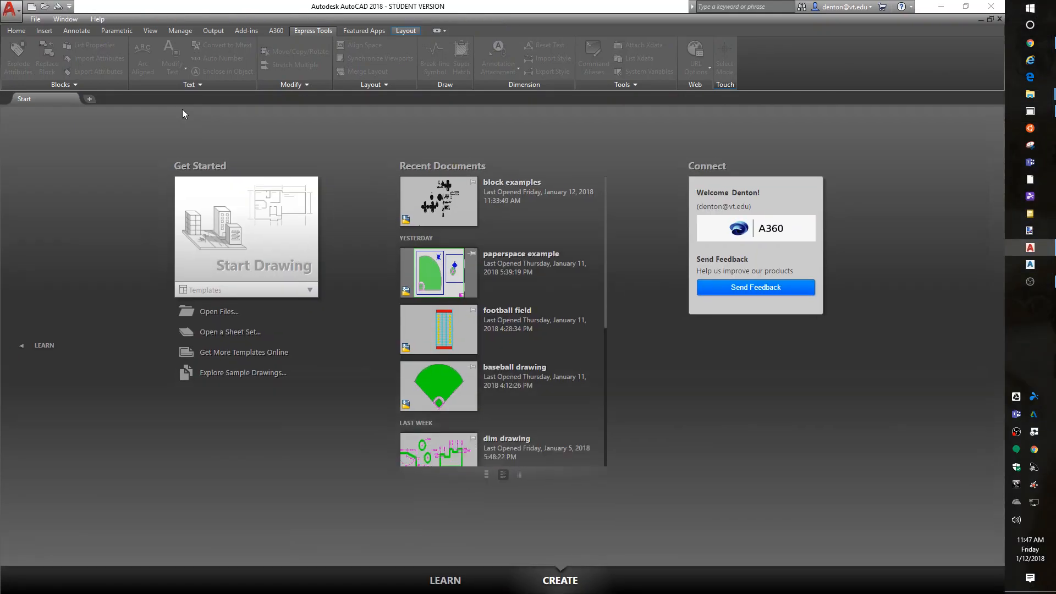
click(44, 8)
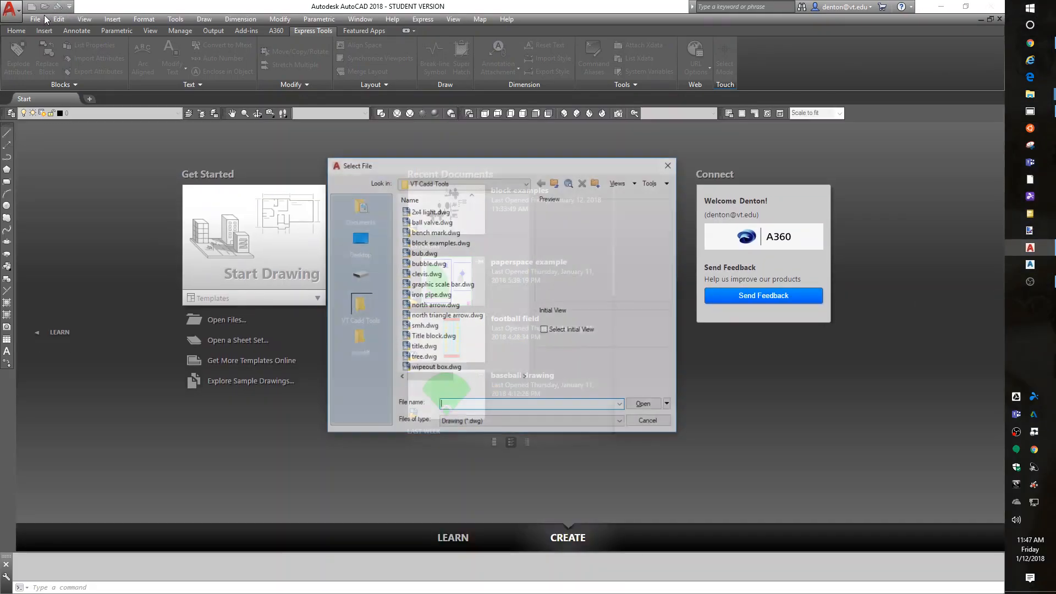
click(437, 182)
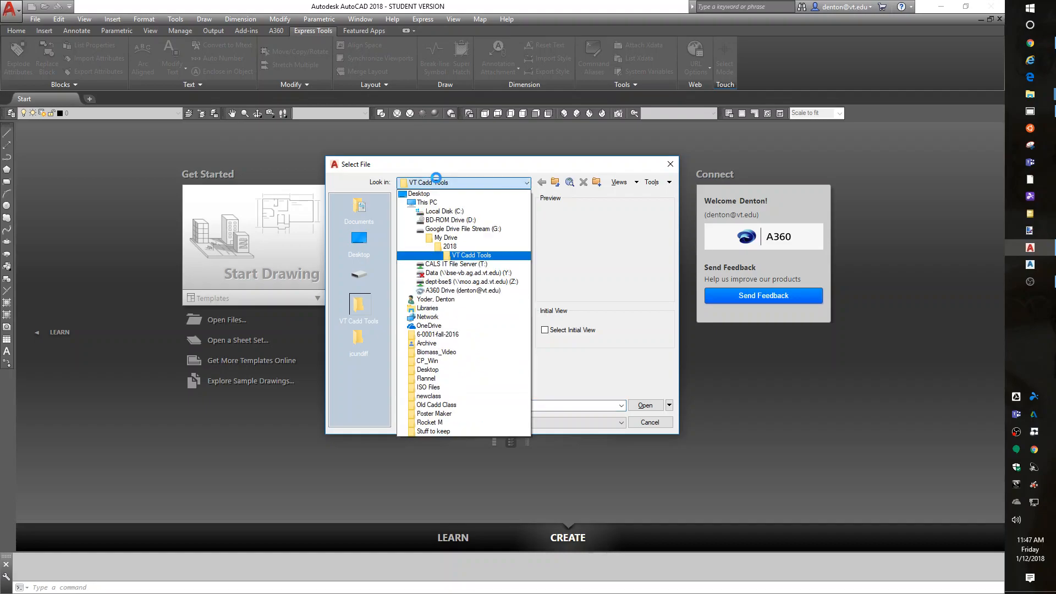
click(466, 253)
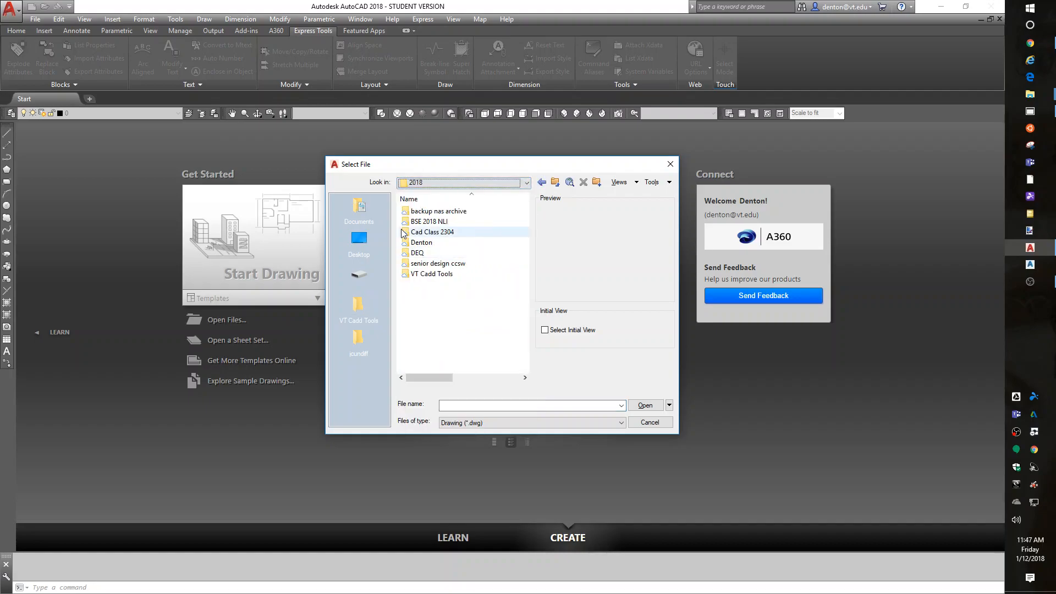
double_click(419, 231)
double_click(421, 242)
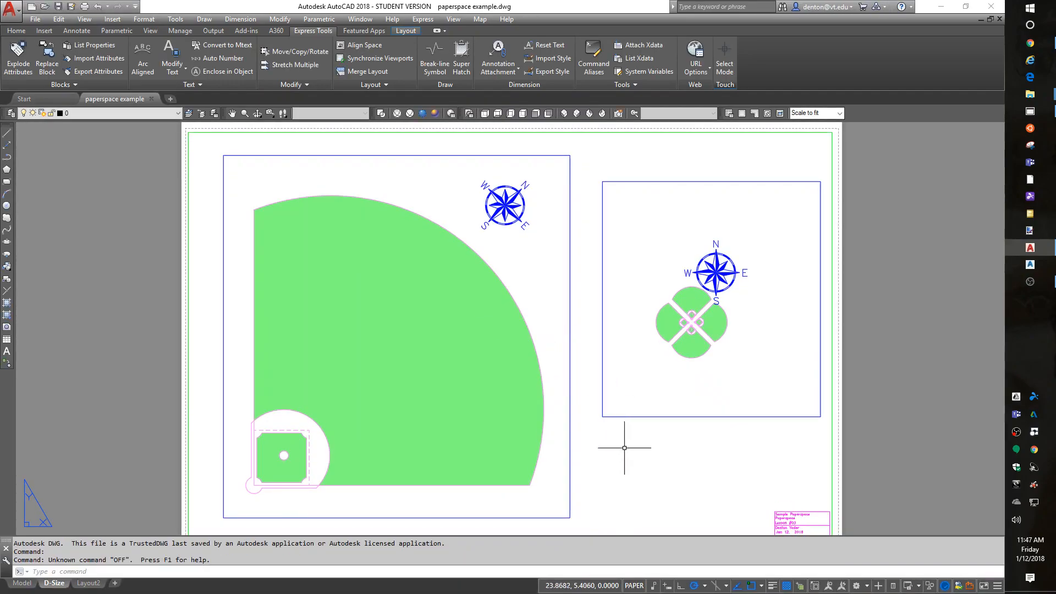
Activate the baseball field viewport and the smaller viewport to check their scales, and return to paper space.
middle_drag(681, 480, 693, 471)
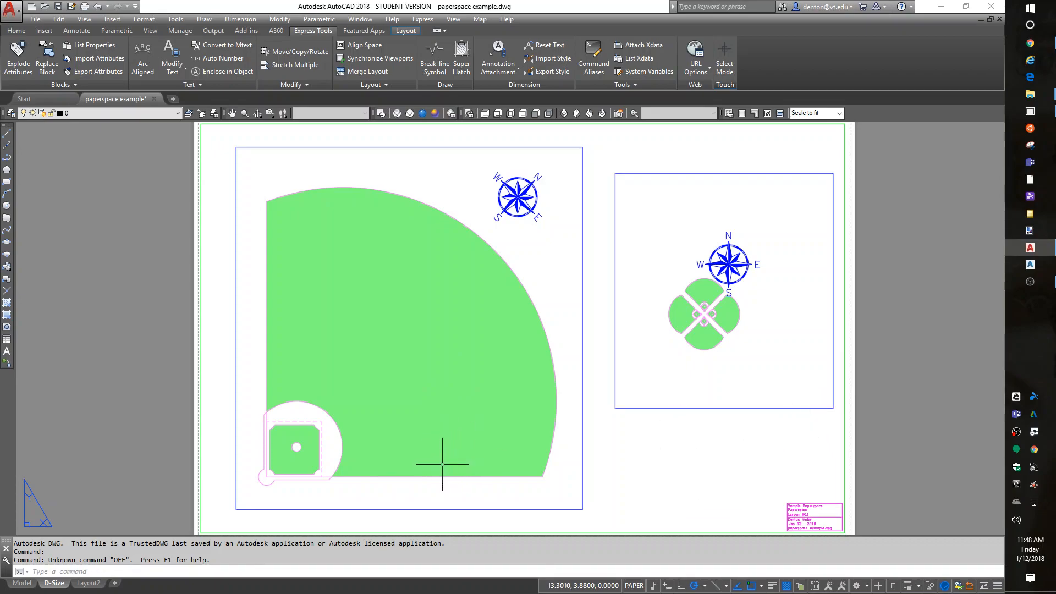
double_click(551, 485)
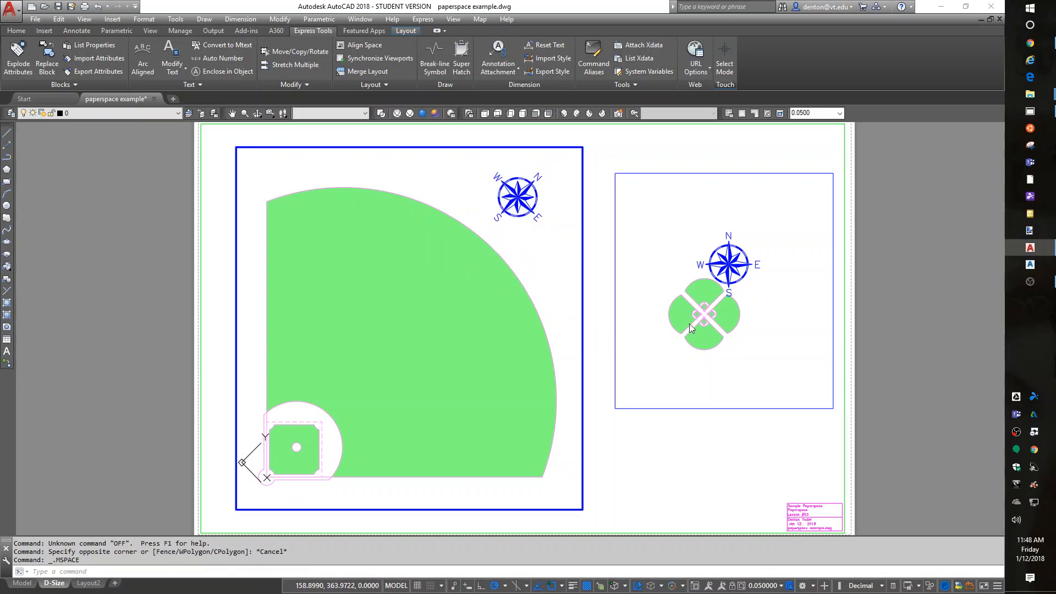
click(725, 272)
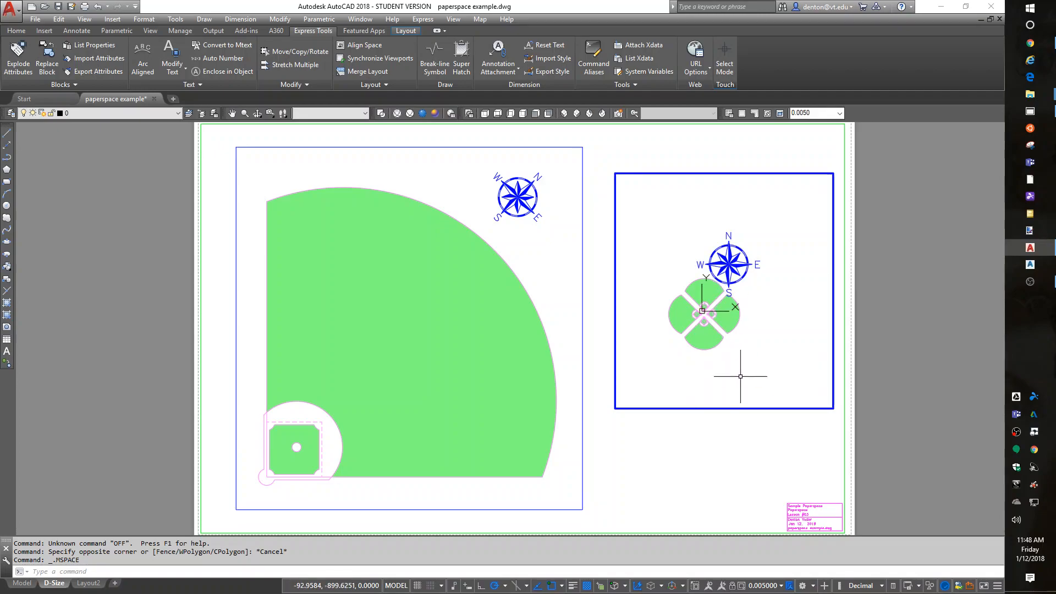
double_click(709, 452)
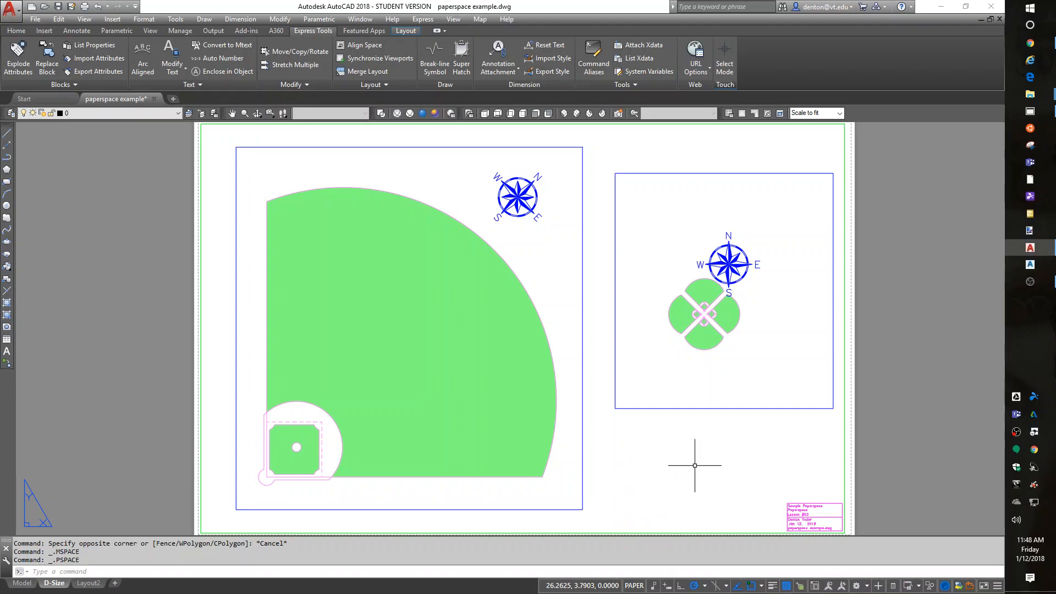
Start inserting graphic scale bar.dwg from the VT Cadd Tools folder as a block with uniform scale 1 and rotation 0.
text(i)
key(Return)
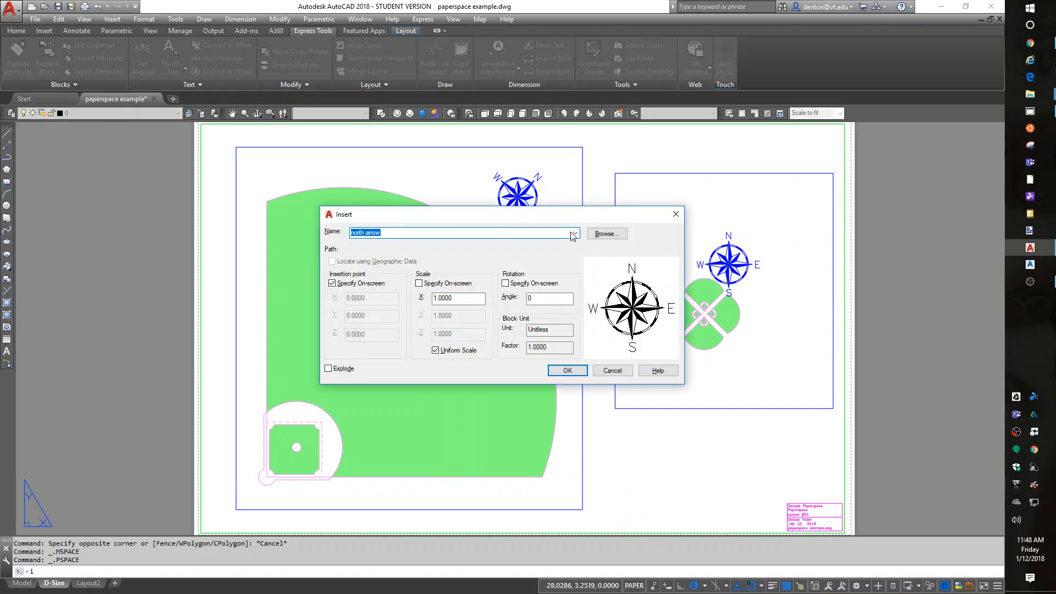
click(604, 233)
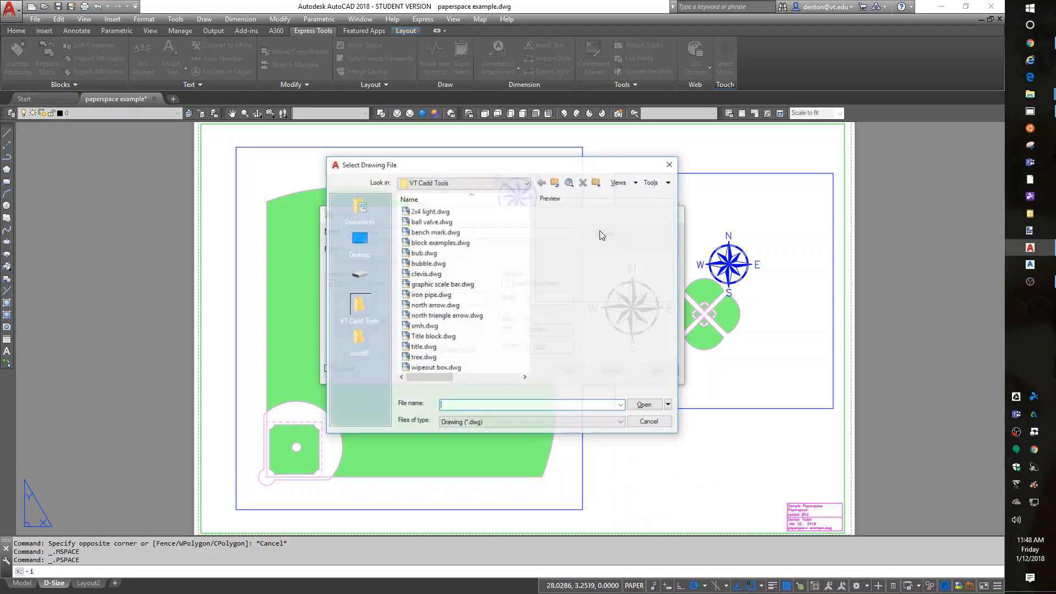
double_click(434, 285)
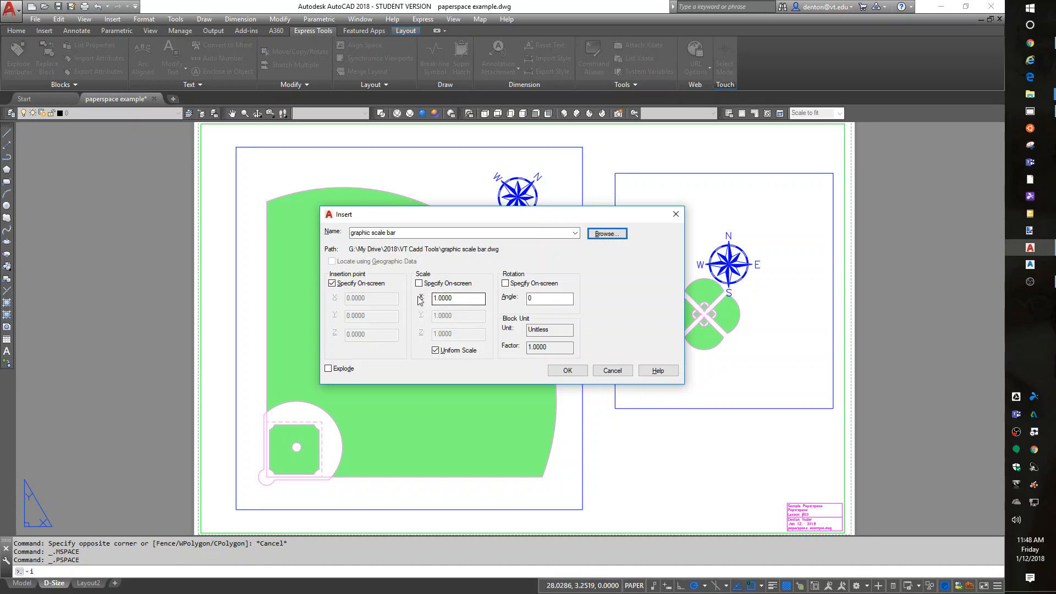
click(561, 374)
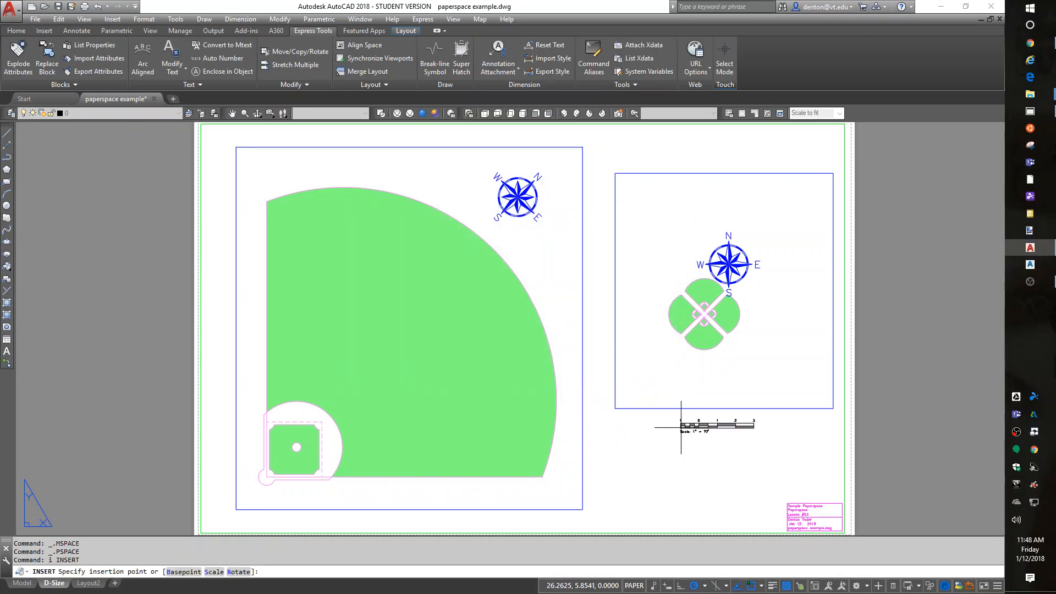
Place the scale bar just below the smaller viewport with drawing scale 200, 200, multiples 400 and 600, and scale text 200'.
click(682, 426)
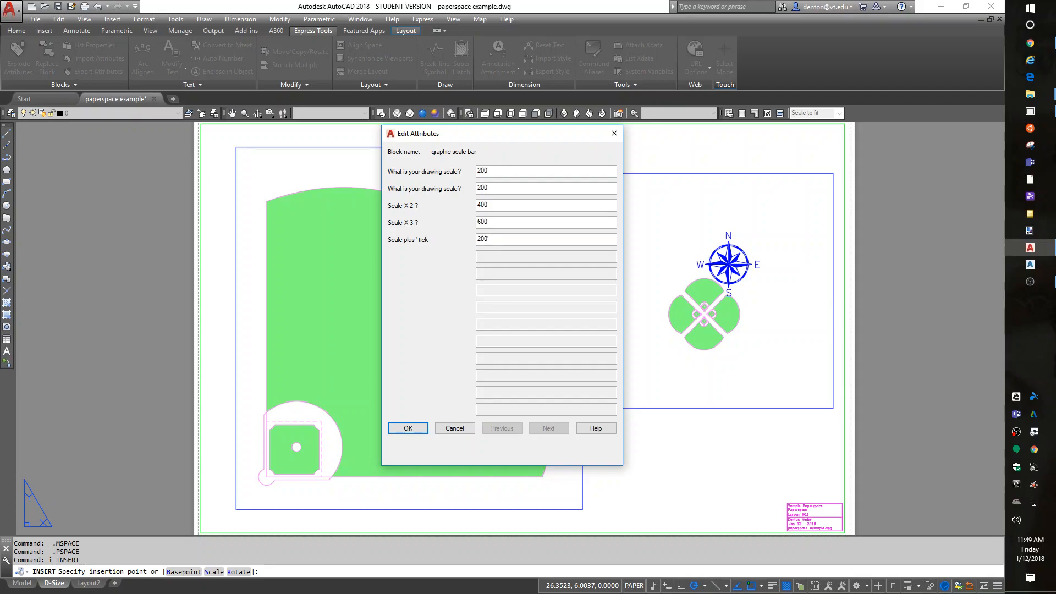
click(408, 429)
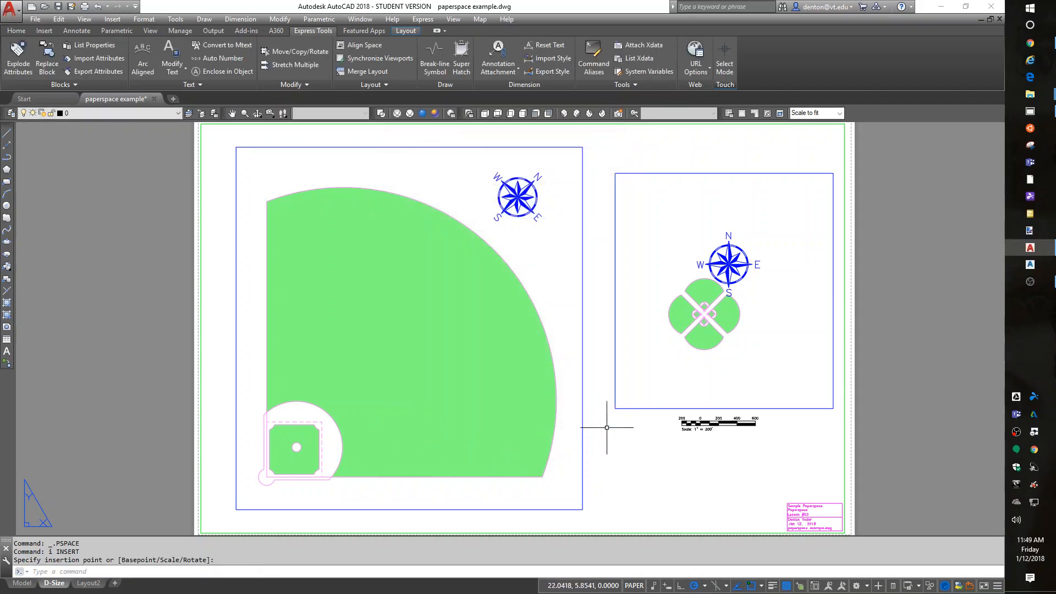
scroll(737, 428, up, 6)
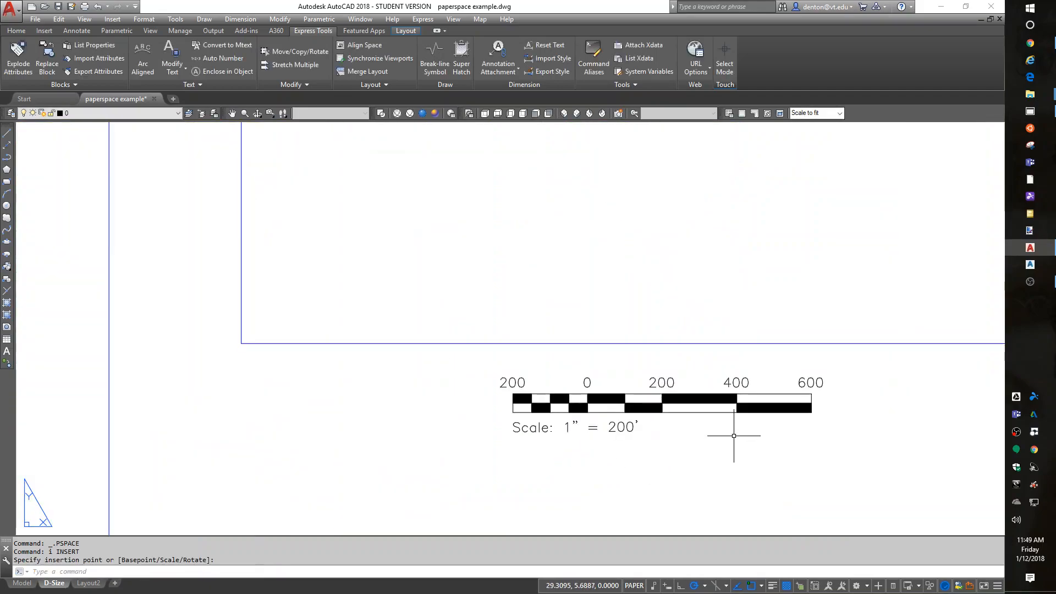
Insert another graphic scale bar block with uniform scale 1 and rotation 0, just above the baseball field viewport's lower edge, with object snap off.
middle_click(809, 461)
middle_click(810, 462)
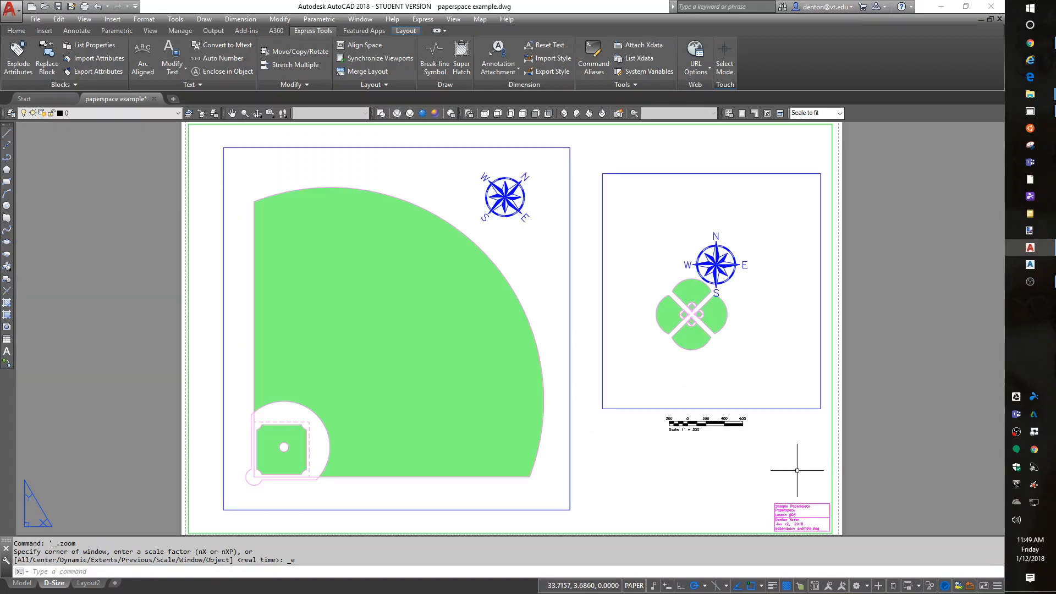
text(I)
key(Return)
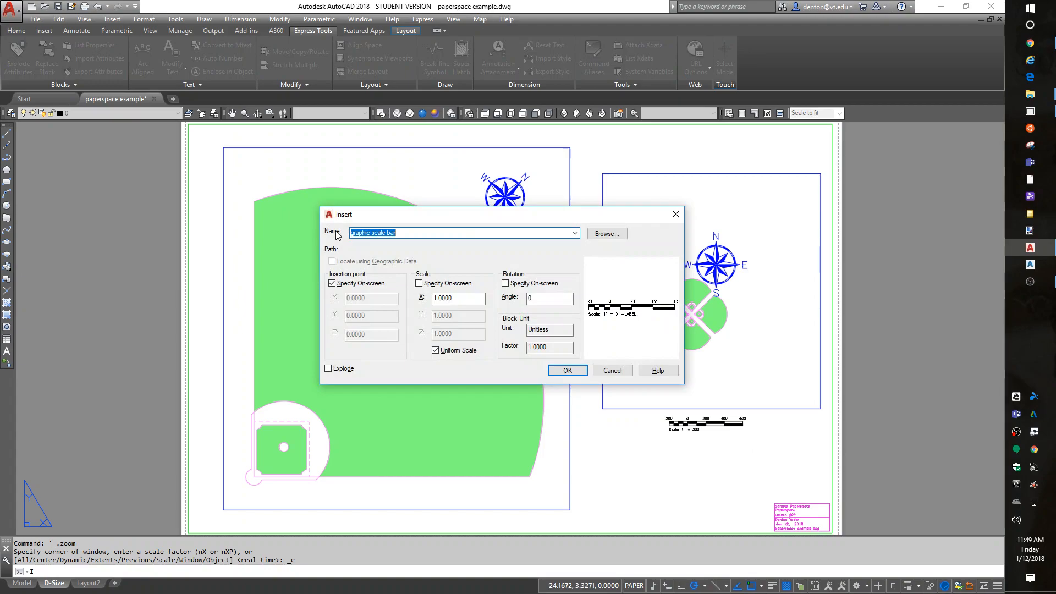
click(567, 371)
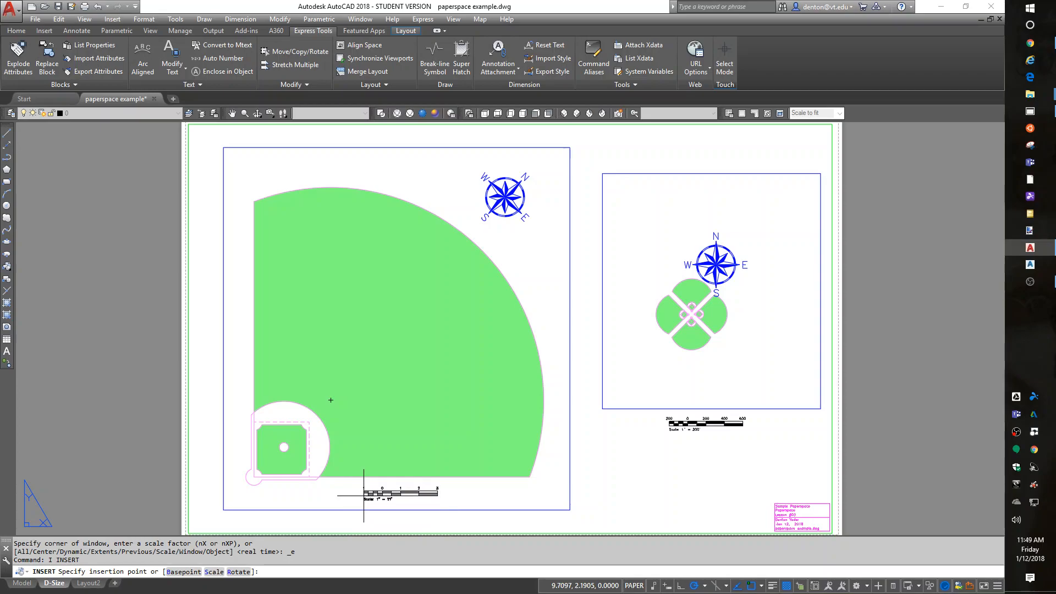
key(F3)
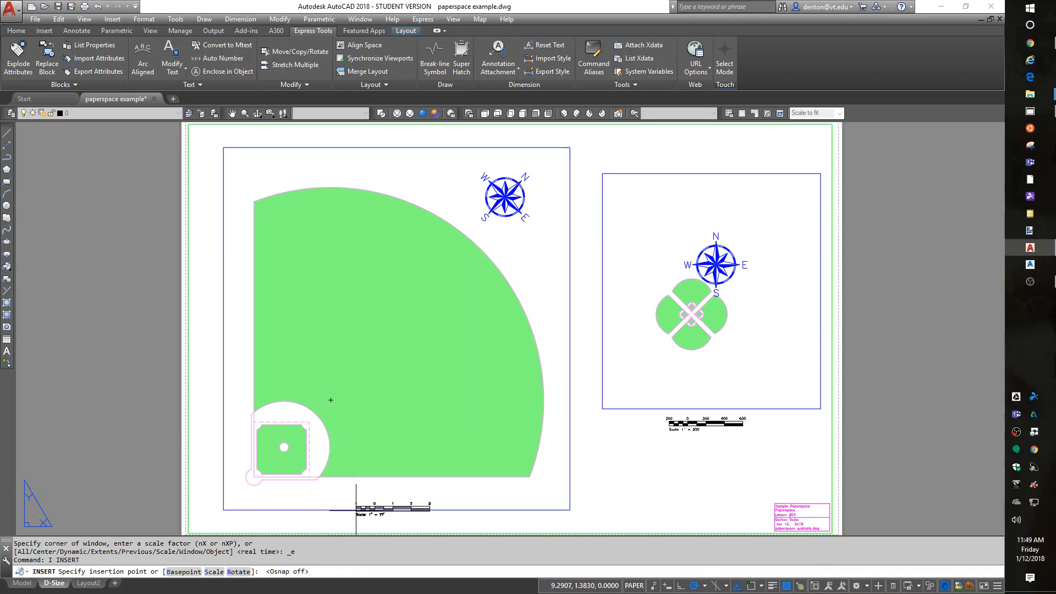
click(355, 498)
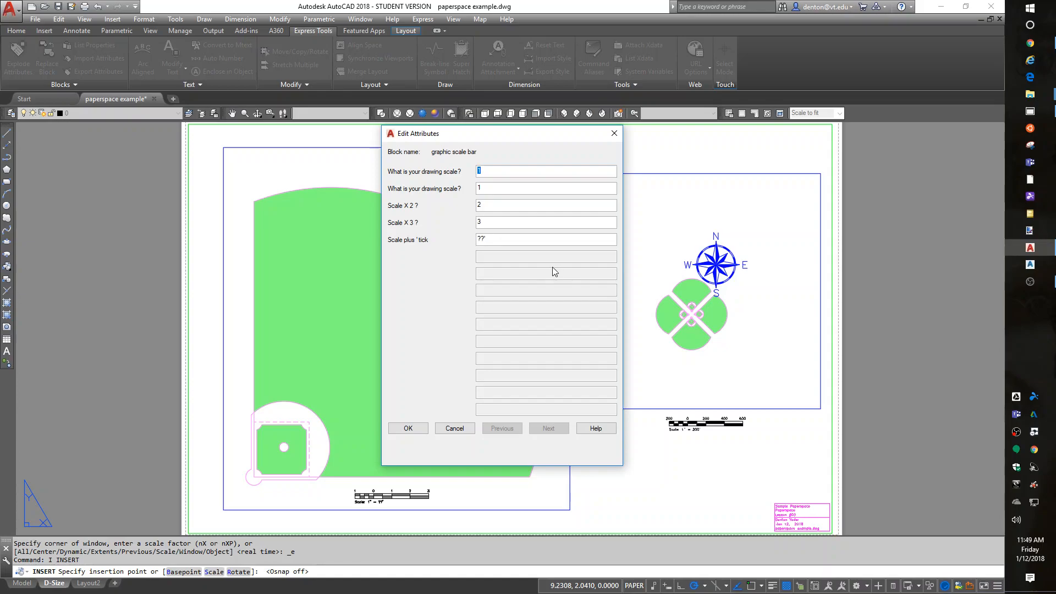
Set the new scale bar's drawing scale values to 20, multiples to 40 and 60, and scale text to 20', and save the drawing.
text(30)
click(408, 428)
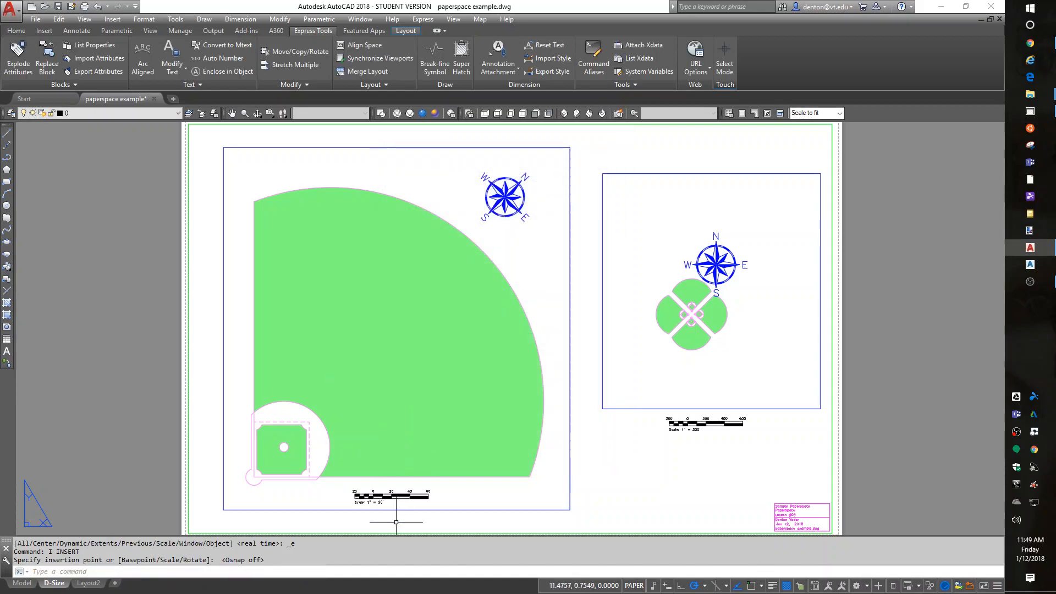
scroll(379, 507, up, 8)
middle_drag(514, 487, 552, 384)
scroll(530, 407, down, 10)
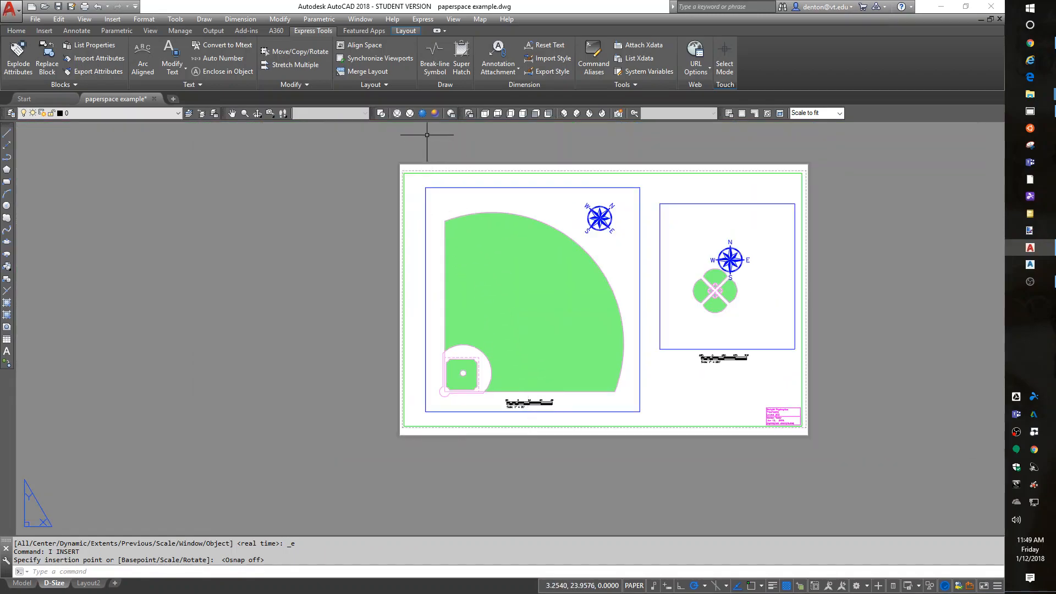
click(59, 10)
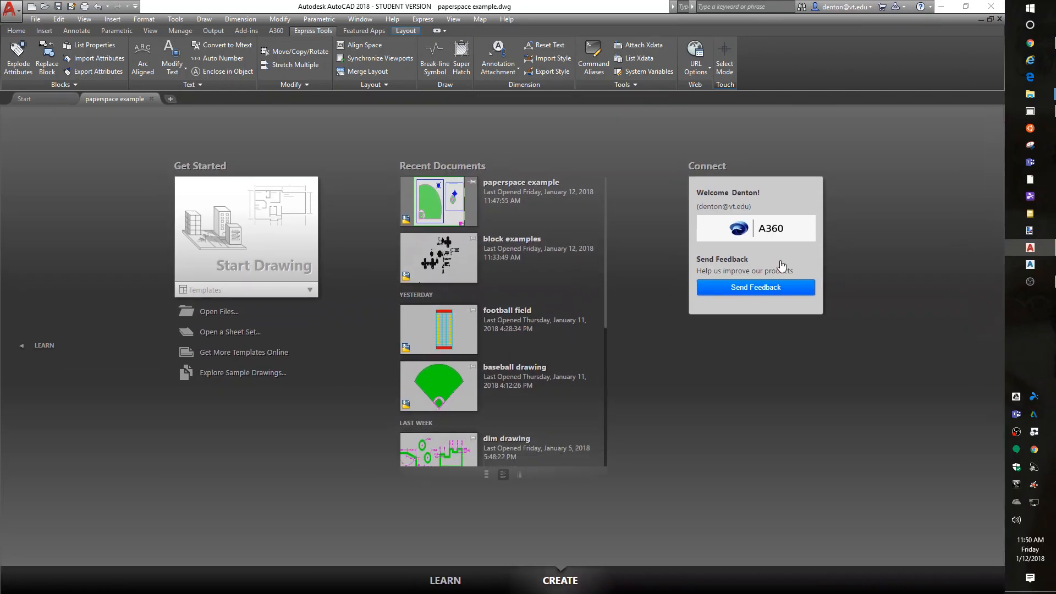
Start a new drawing from acad.dwt in the AutoCAD Template folder and turn the grid off.
click(31, 7)
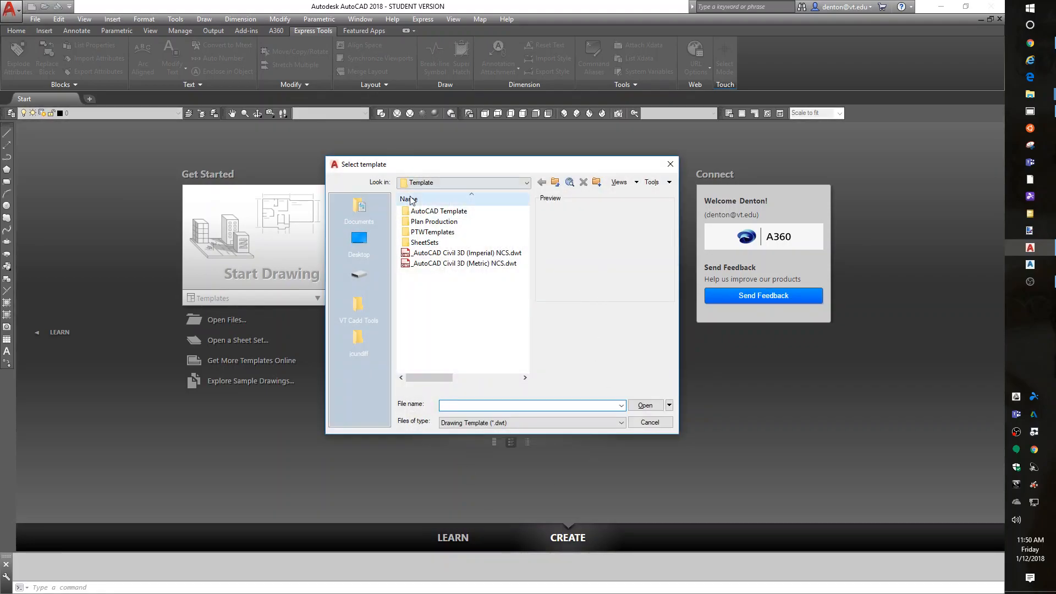
double_click(431, 211)
click(419, 232)
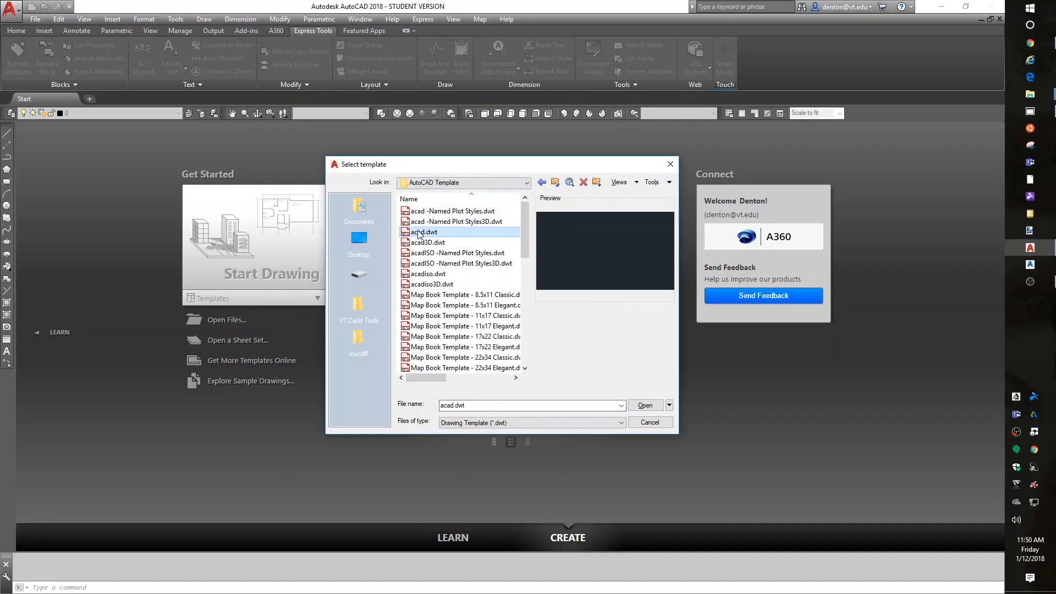
double_click(419, 232)
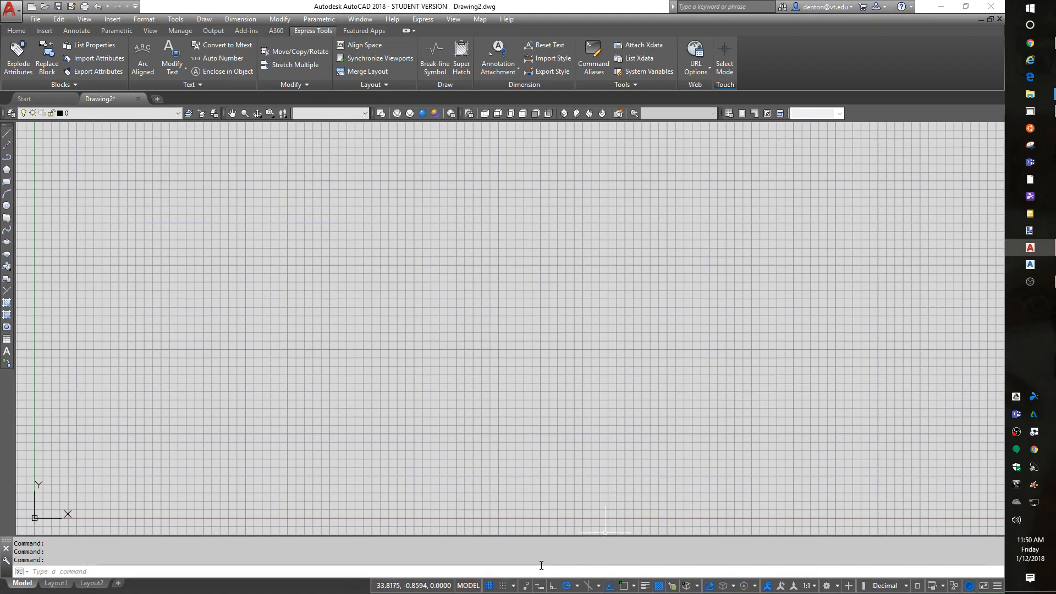
click(490, 585)
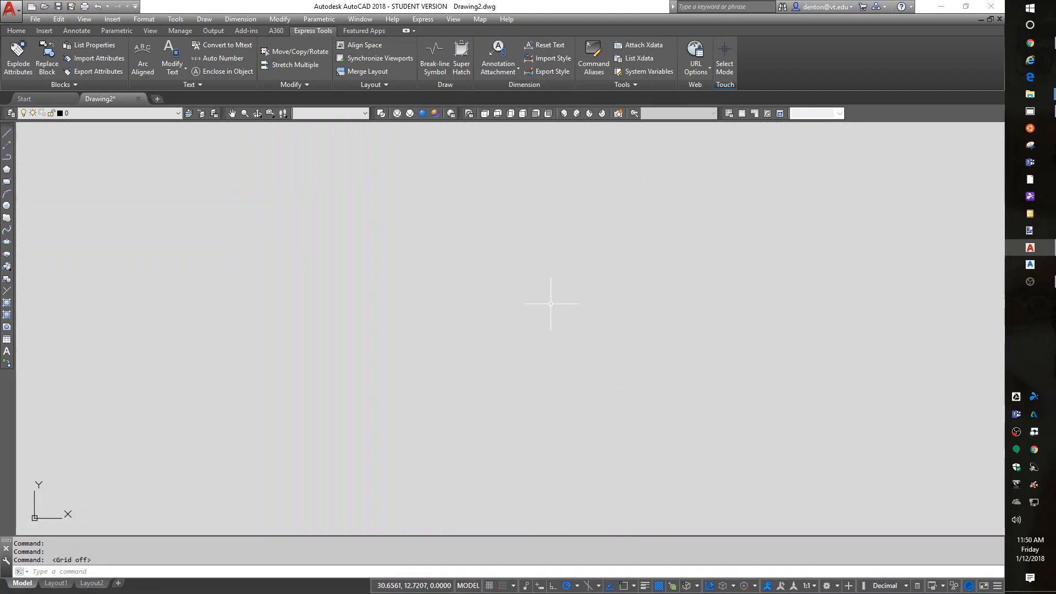
Add the D-Size layout from paperspace example.dwg to the new drawing through DesignCenter, display that layout, and close DesignCenter.
key(ctrl+2)
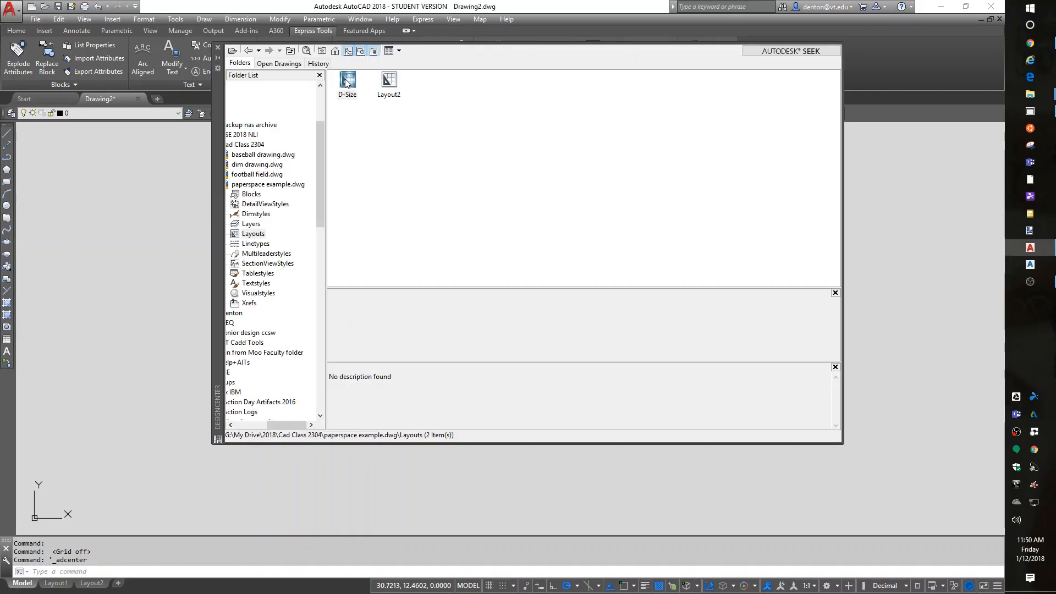
drag(345, 82, 369, 187)
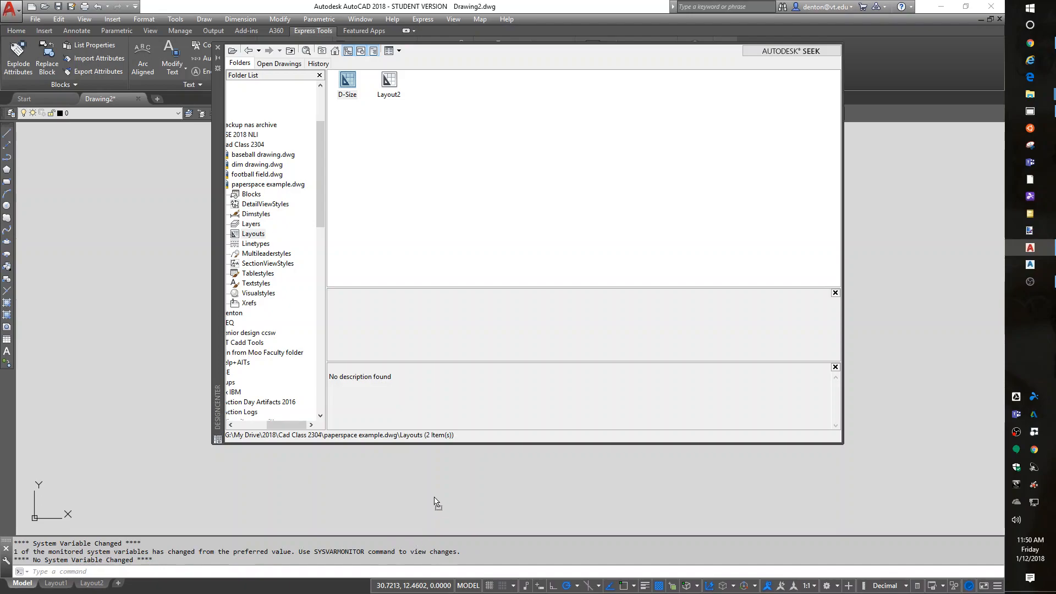
drag(435, 498, 430, 492)
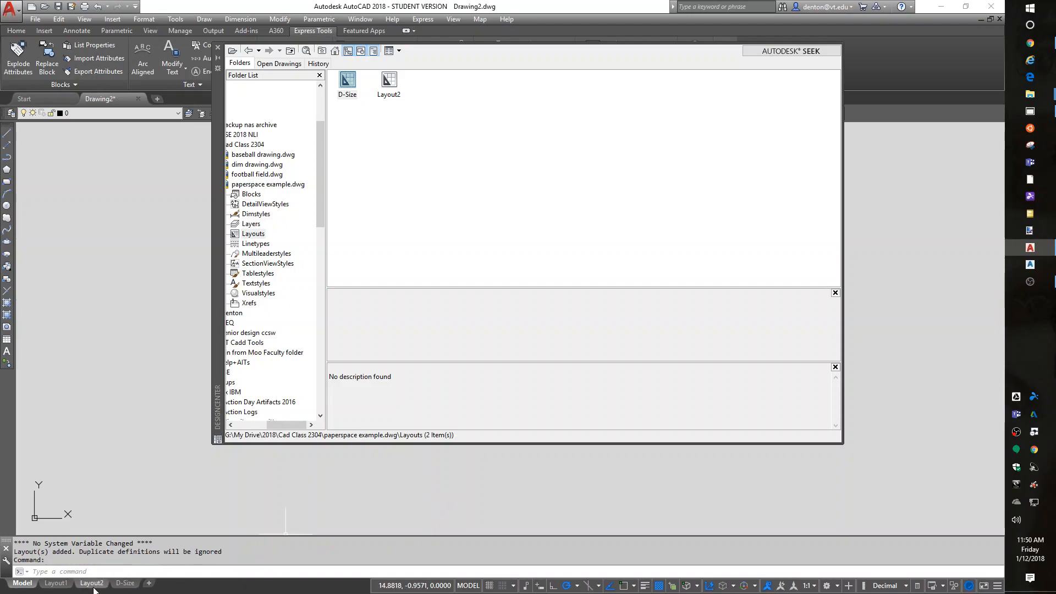
click(129, 583)
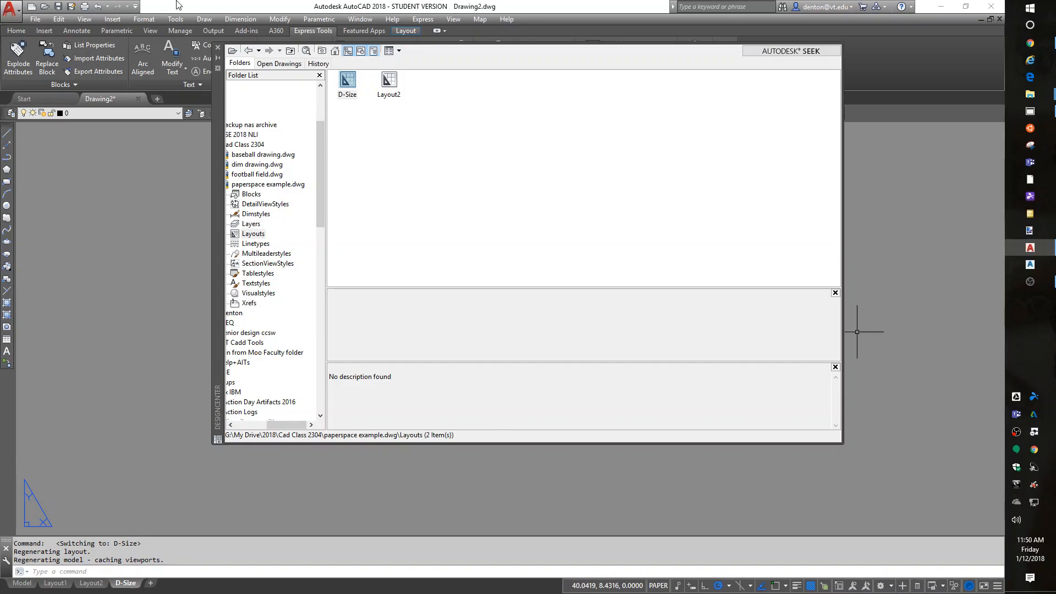
click(218, 47)
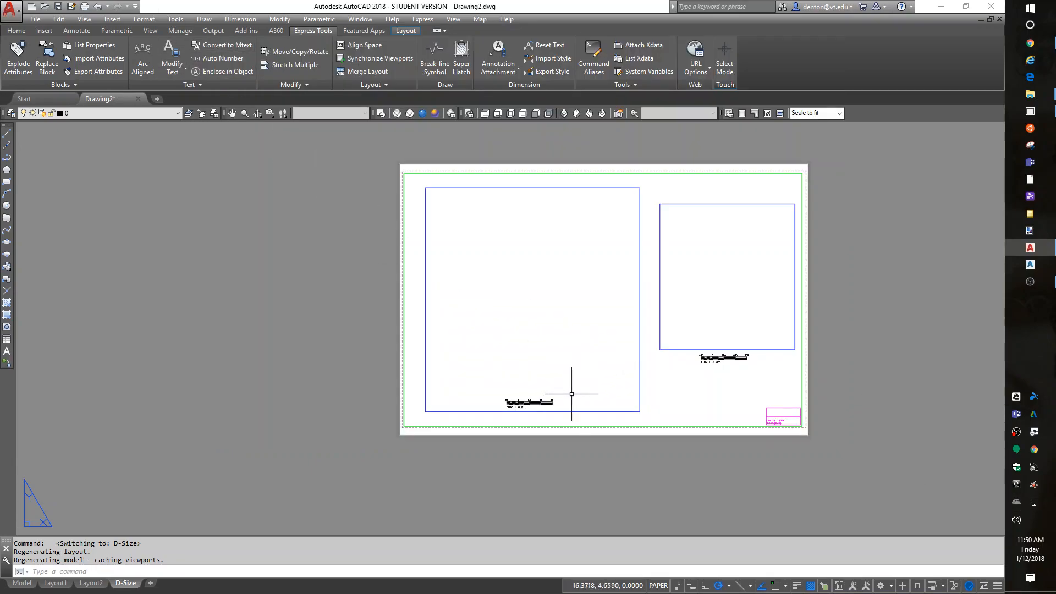